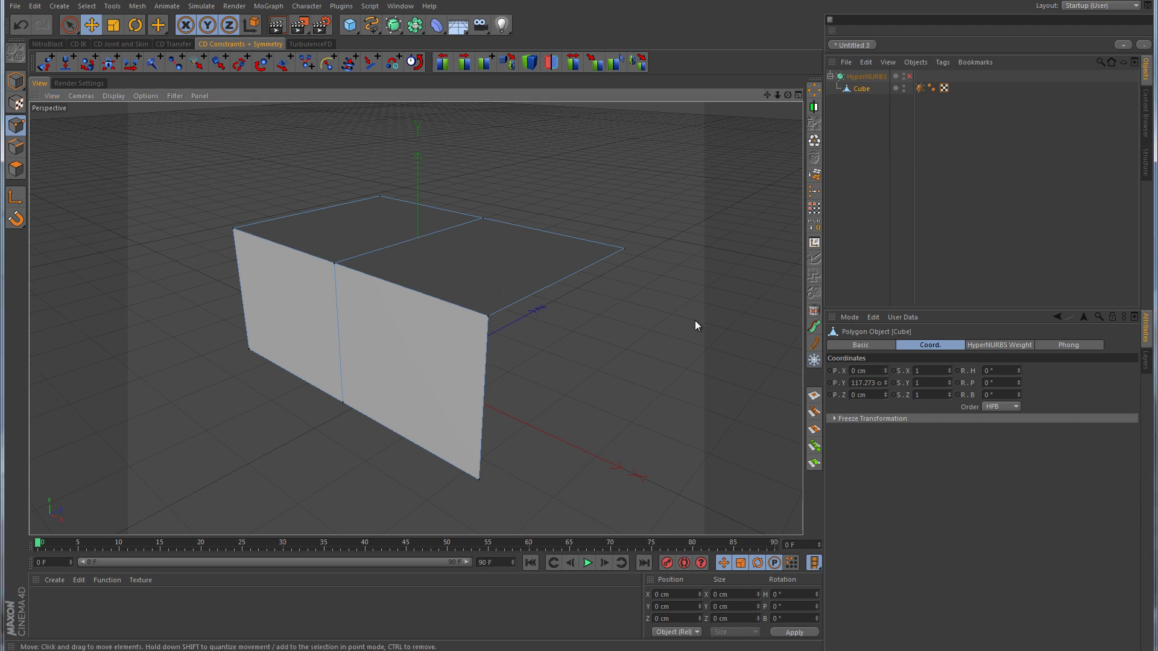
Try freehand selections of the plane's top and front polygons, then clear the selection.
left_click(16, 147)
key("9")
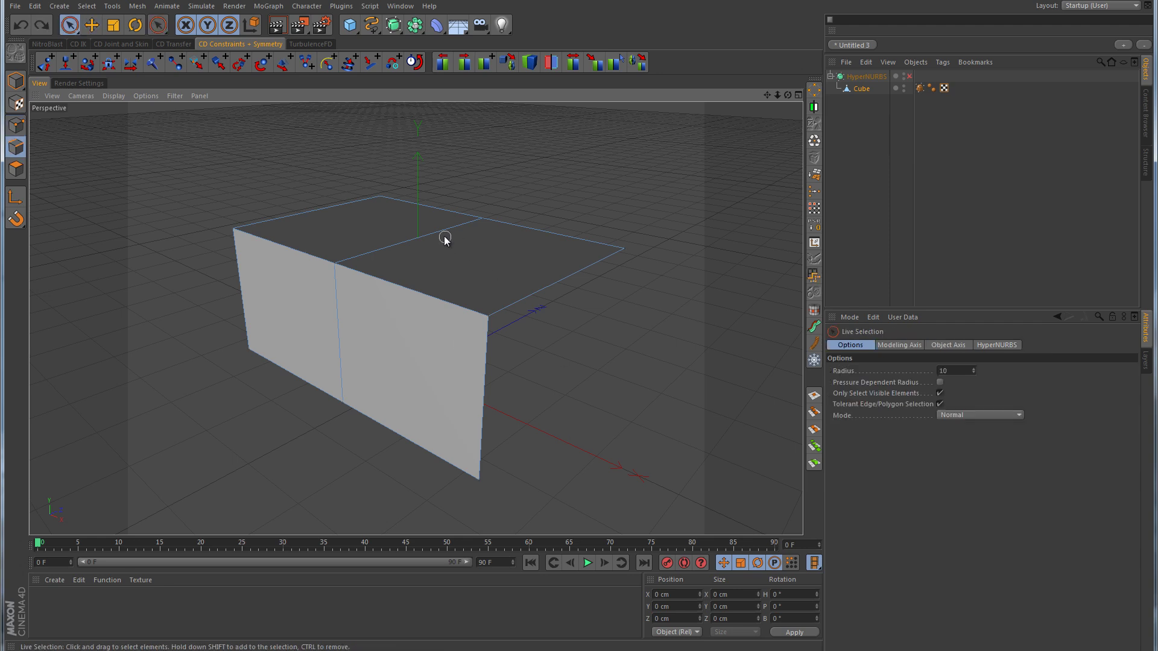
left_click(444, 239)
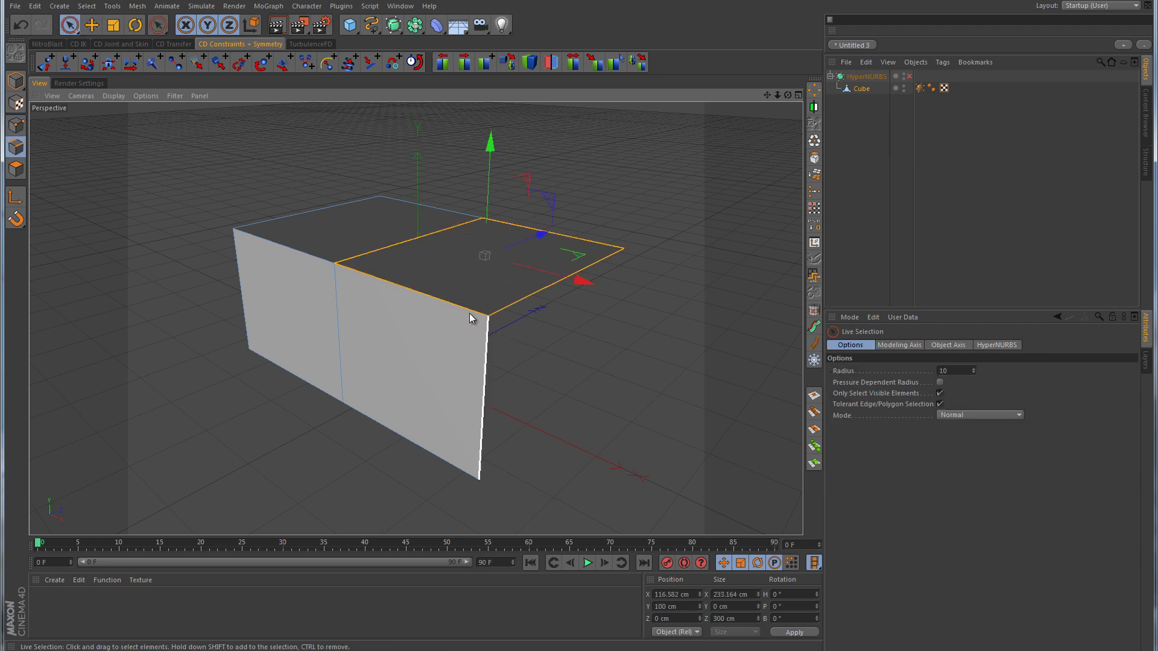
left_click_drag(423, 205, 291, 374)
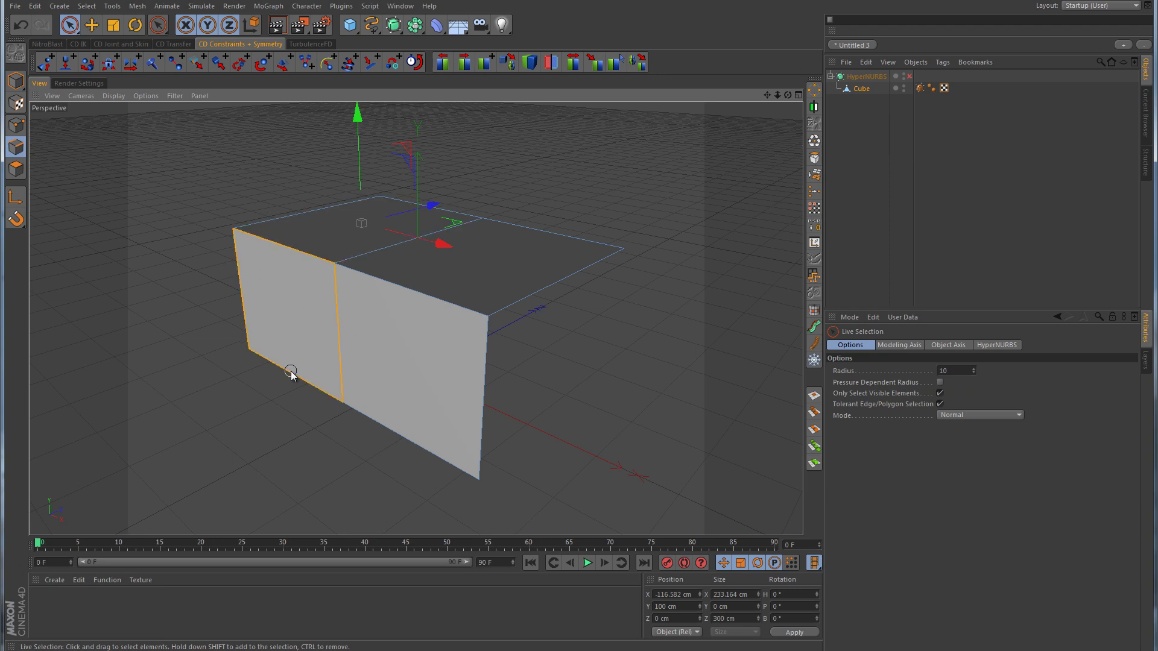
left_click(426, 297)
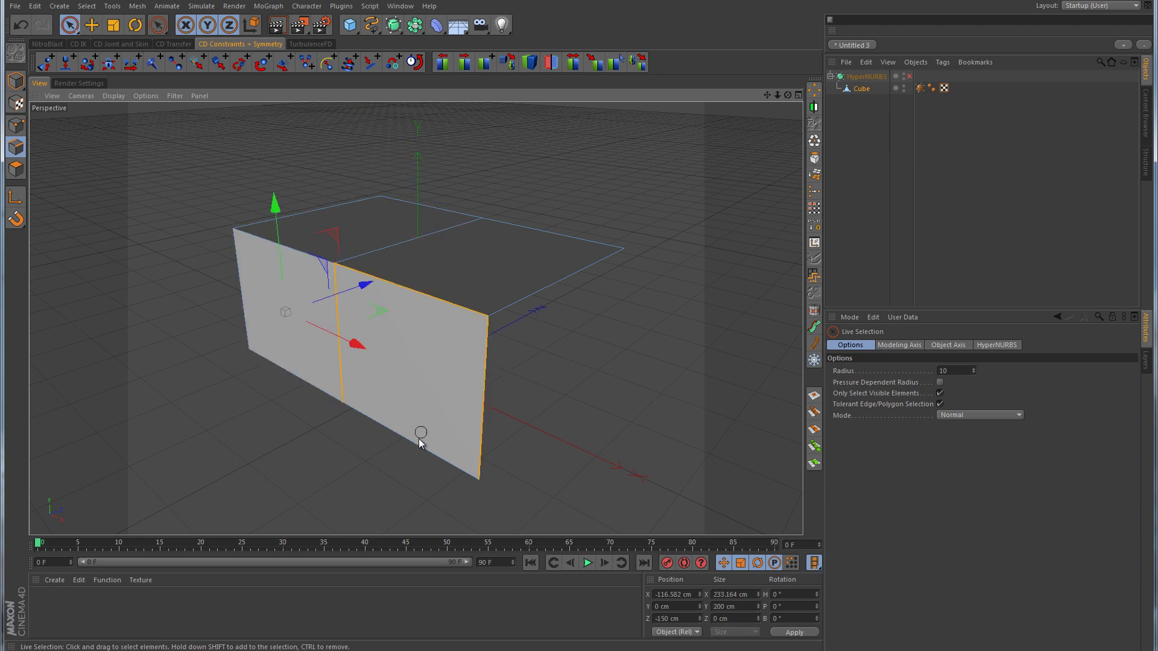
left_click(594, 388)
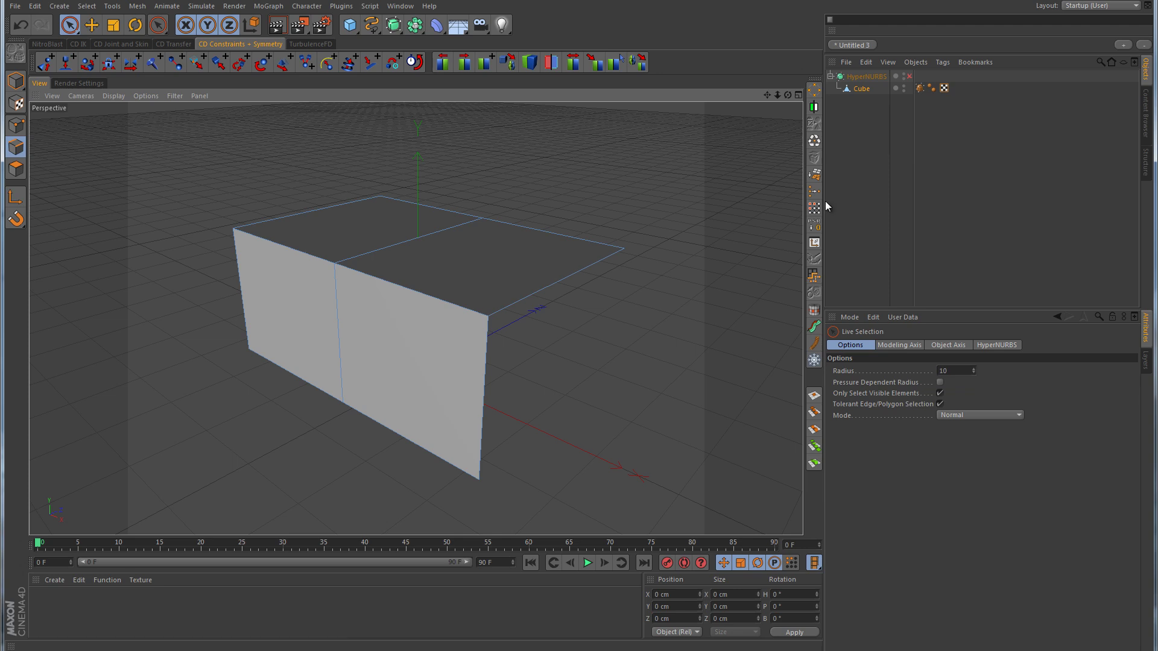
Enable HyperNURBS and select it to show Catmull-Clark (N-Gons) with subdivision 3.
left_click(910, 76)
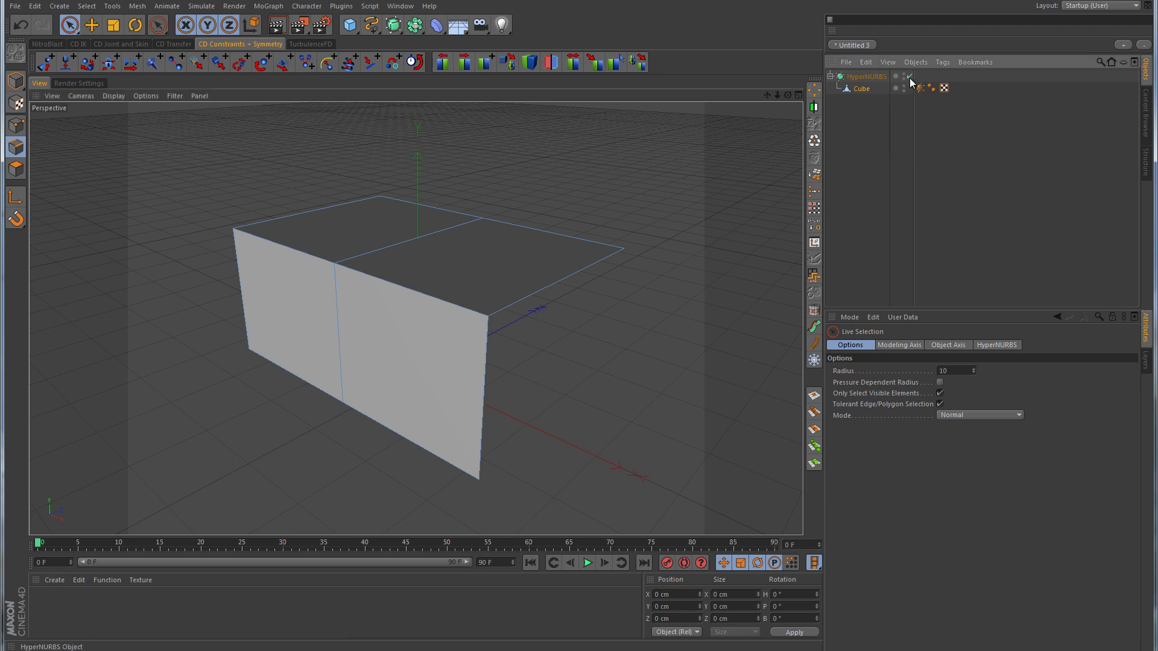
left_click(978, 202)
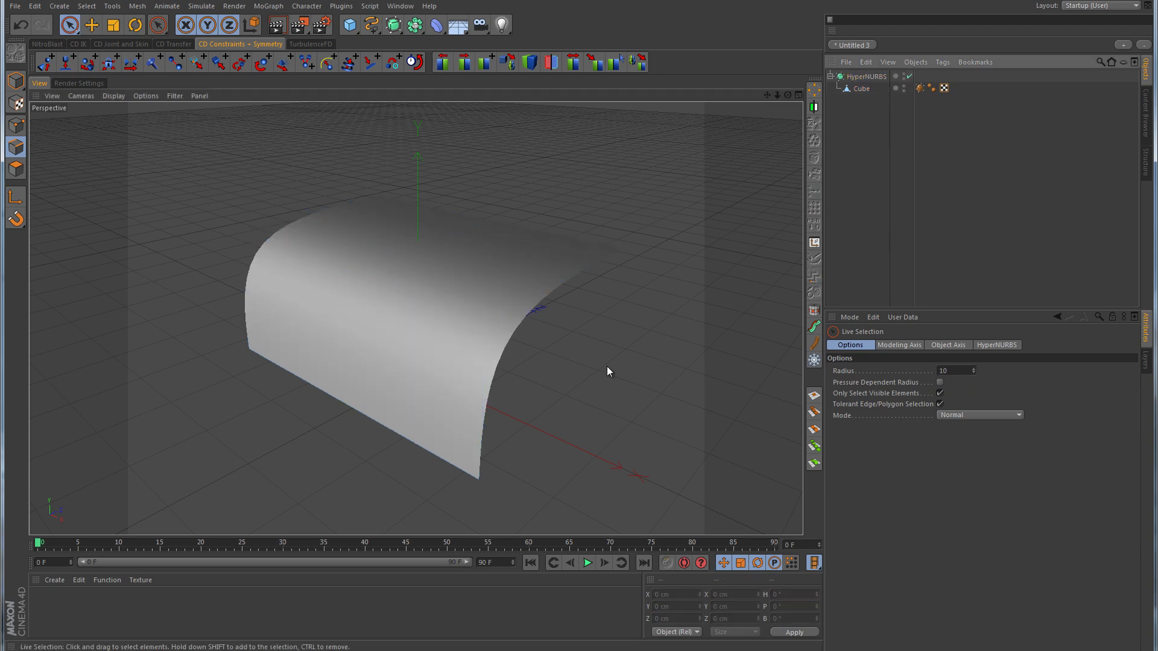
mouse_move(582, 404)
left_mouse_down("alt")
mouse_move(485, 367)
mouse_move(650, 385)
mouse_move(779, 427)
mouse_move(581, 335)
mouse_move(759, 398)
mouse_move(597, 403)
left_mouse_up("alt")
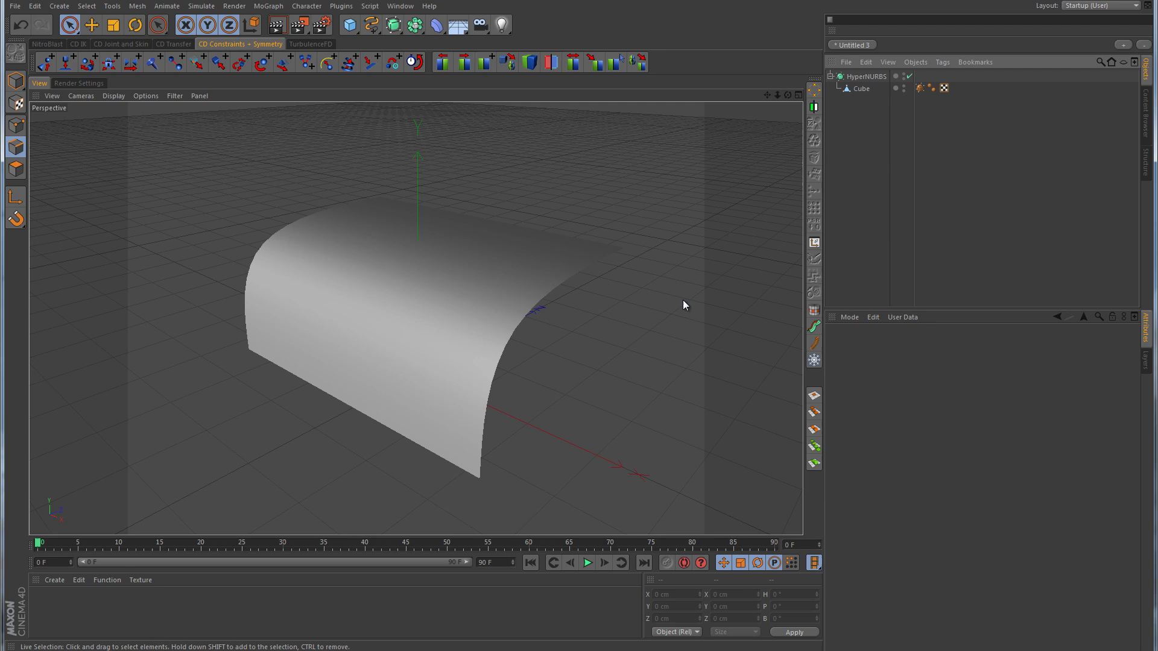
left_click(881, 78)
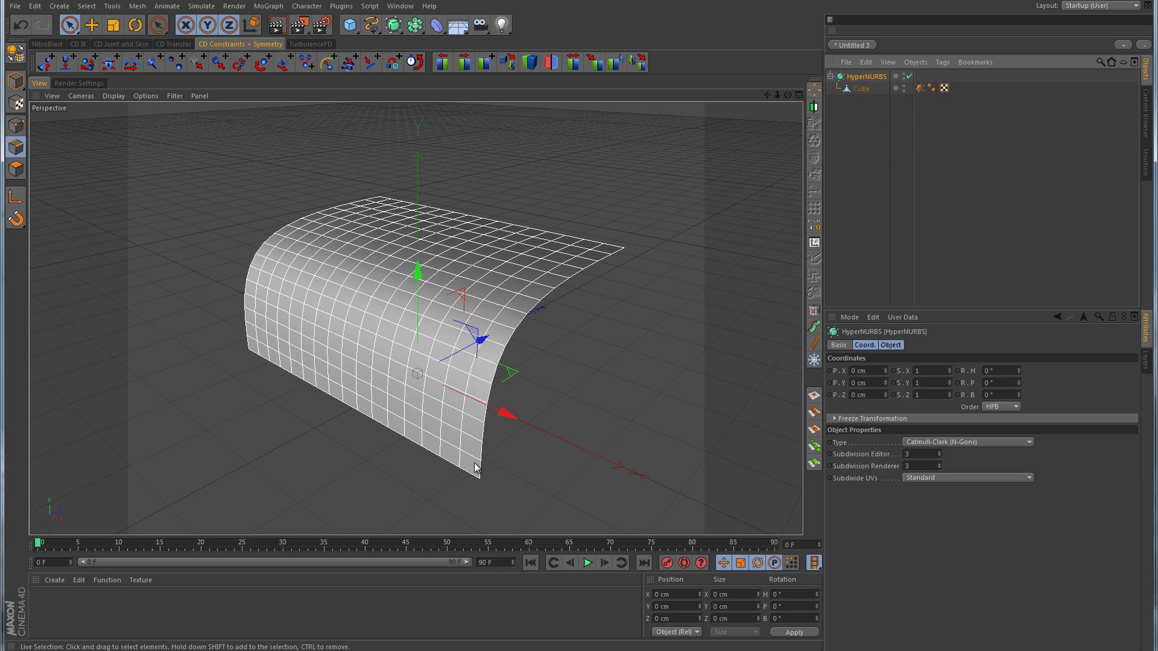
With HyperNURBS off, Knife a diagonal across the Cube's front-left face, Restrict to Selection unchecked.
left_click(909, 76)
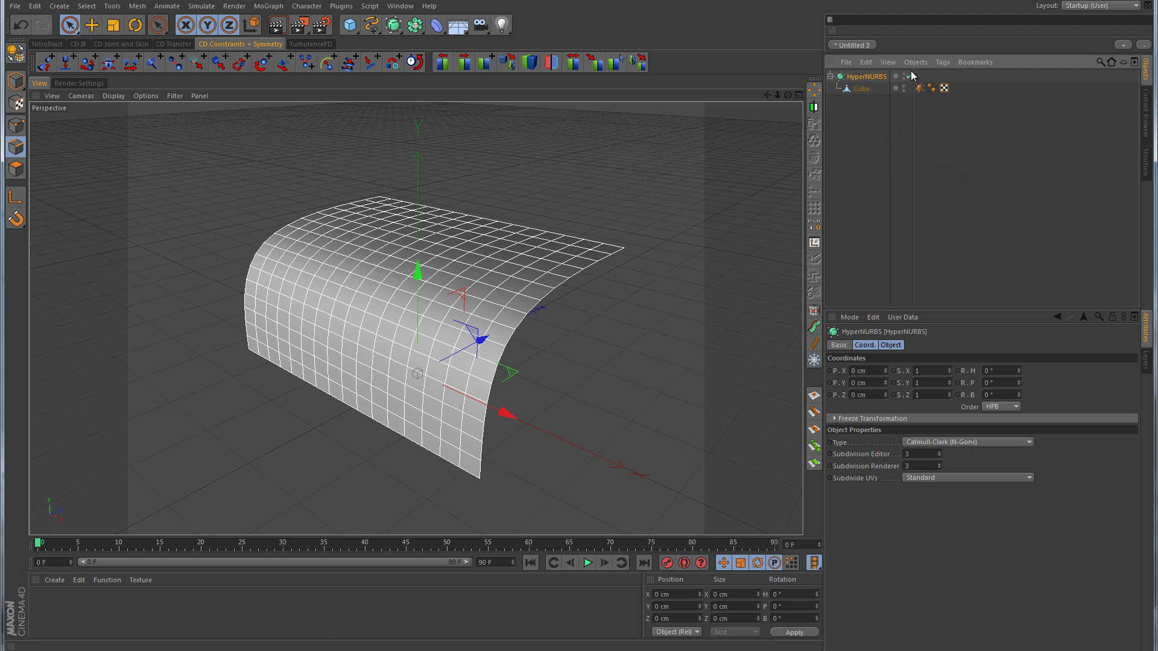
left_click(865, 89)
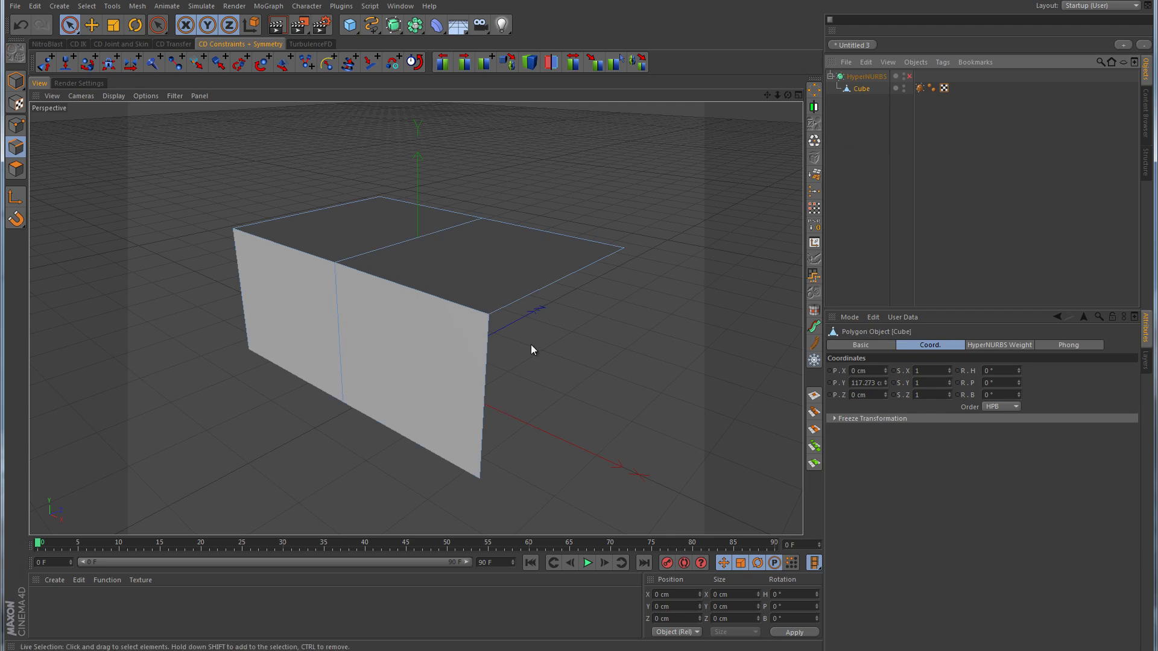
left_click_drag(531, 348, 663, 358, "alt")
right_click(458, 390)
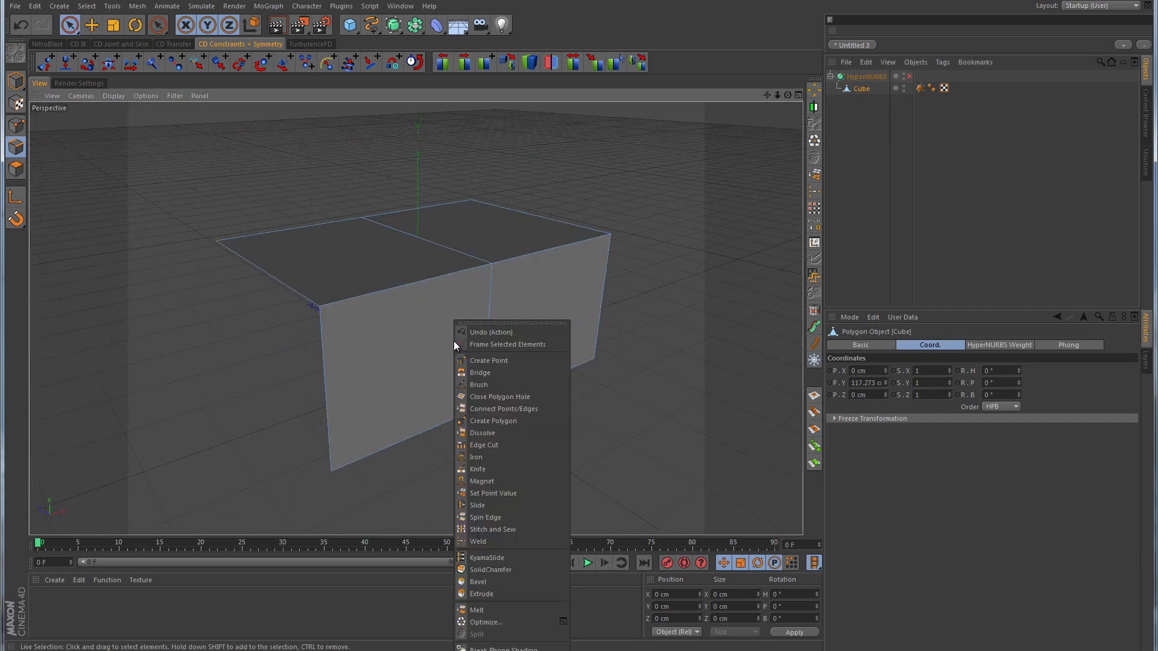
left_click(487, 469)
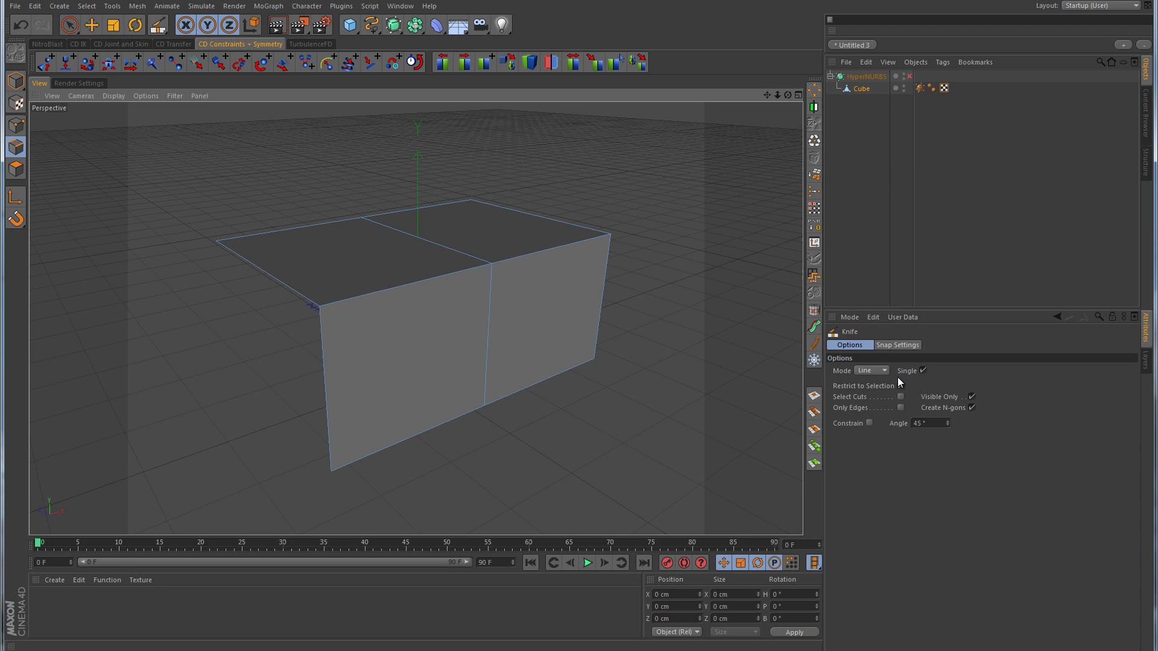
left_click(900, 386)
mouse_move(517, 411)
left_mouse_down("alt")
mouse_move(508, 429)
mouse_move(540, 400)
mouse_move(532, 377)
mouse_move(535, 401)
left_mouse_up("alt")
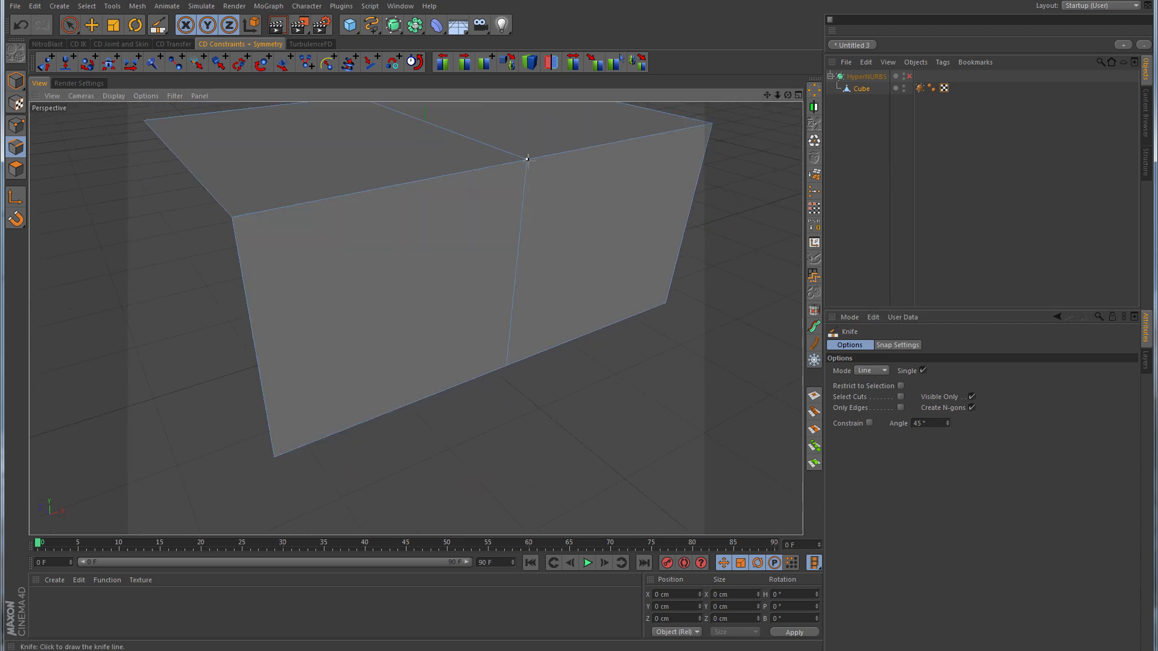
left_click_drag(527, 158, 273, 456)
Select the front face edges around the new diagonal, clear them, and view the cube from above.
key("space")
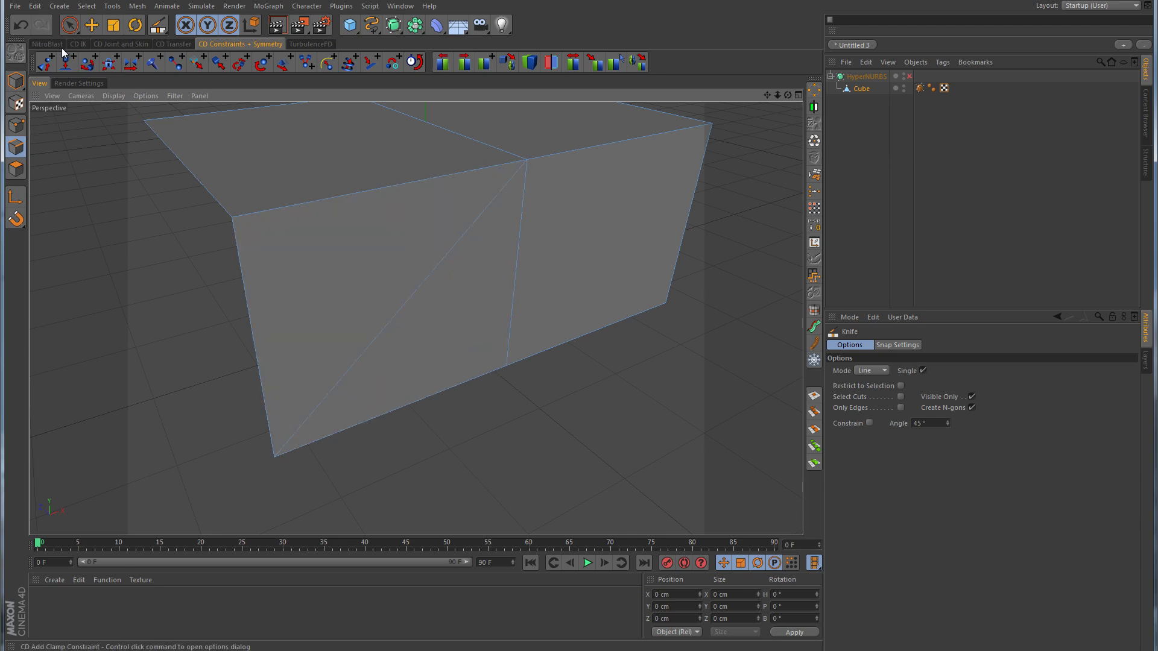
left_click(432, 263)
left_click(419, 182)
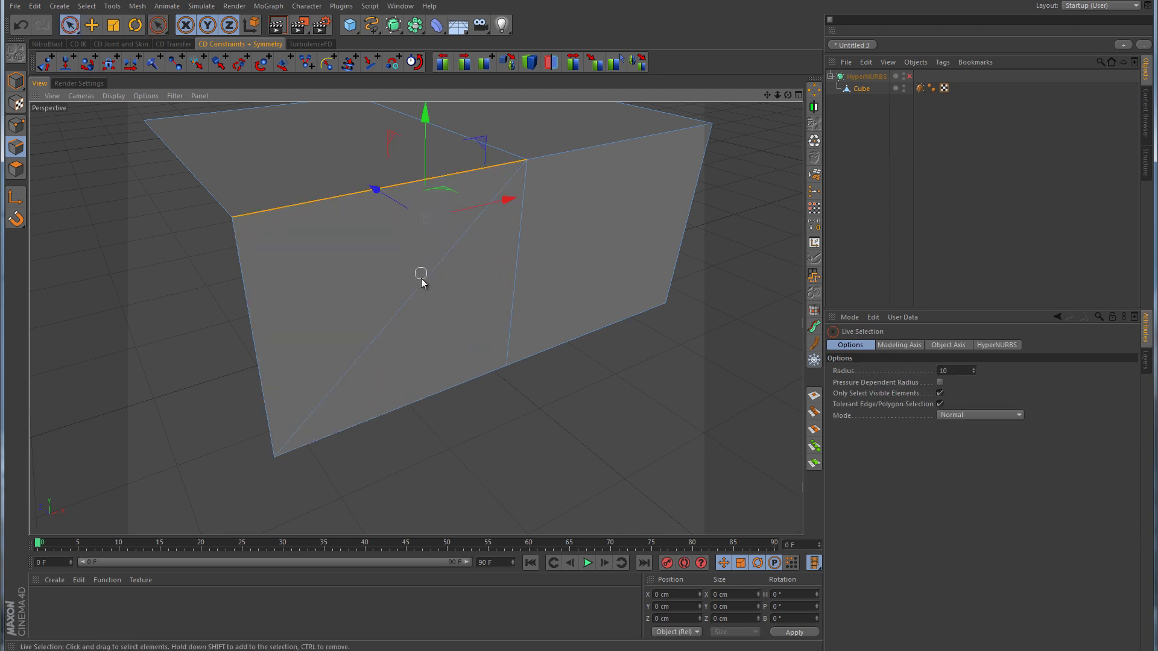
left_click(421, 283, "shift")
left_click(252, 308, "shift")
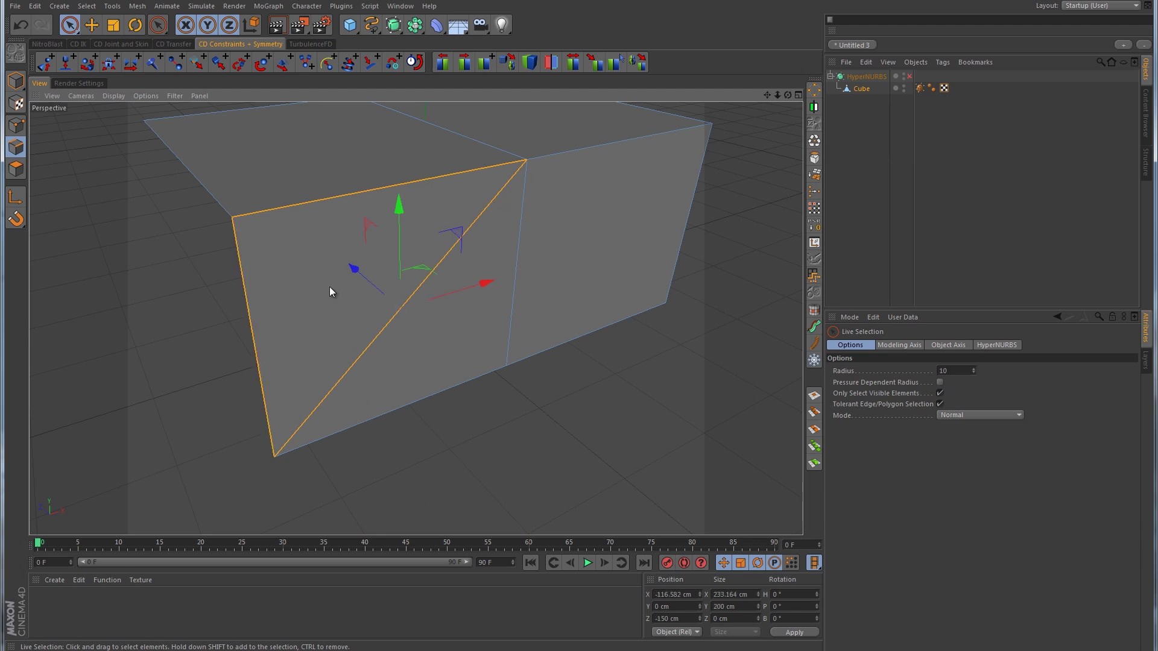
left_click(514, 228)
left_click(447, 254, "shift")
left_click(461, 395, "shift")
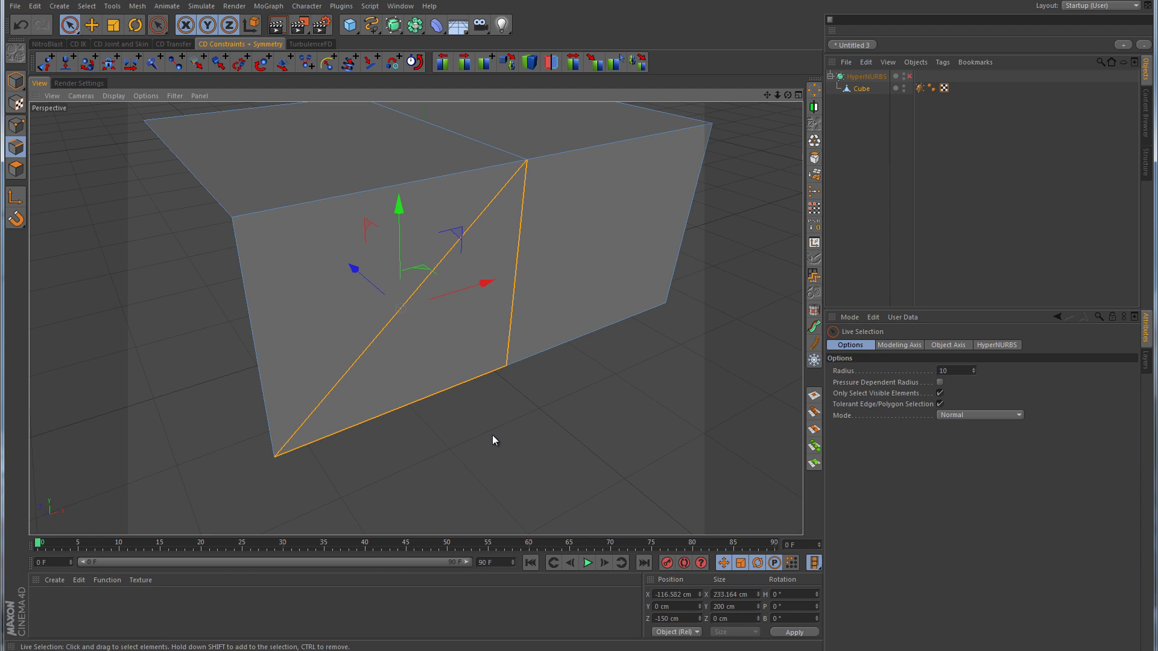
left_click(462, 428)
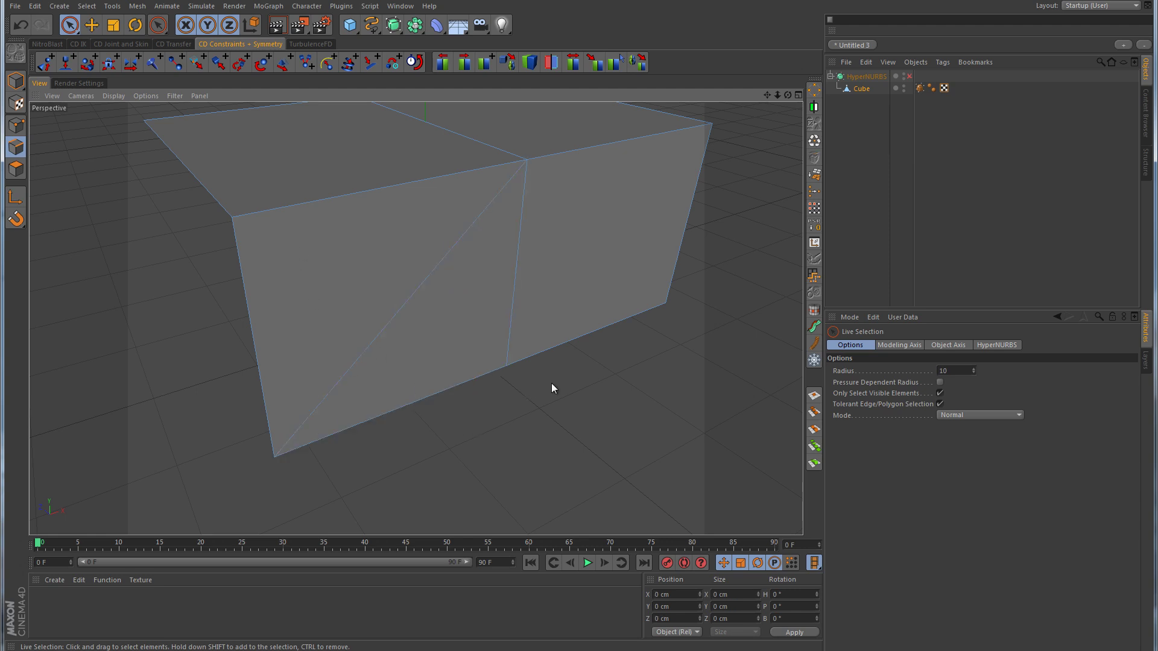
scroll(552, 383, "down", 5)
left_click_drag(523, 392, 555, 400, "alt")
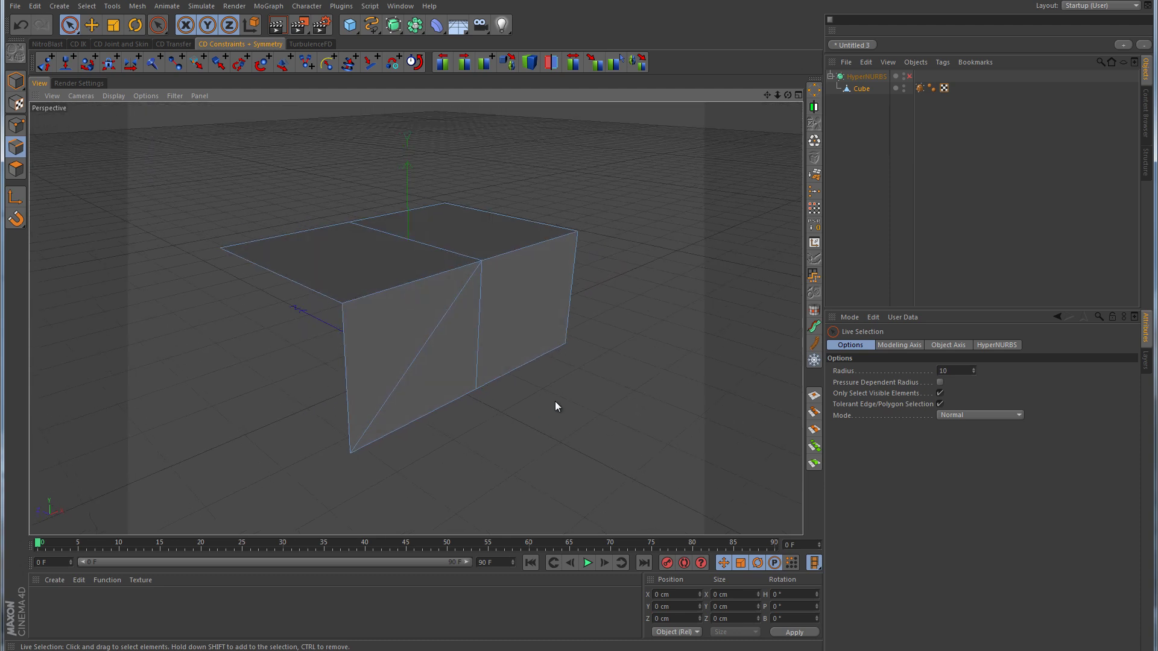
Re-enable HyperNURBS and orbit around the smoothed bend from a lower angle.
left_click(909, 77)
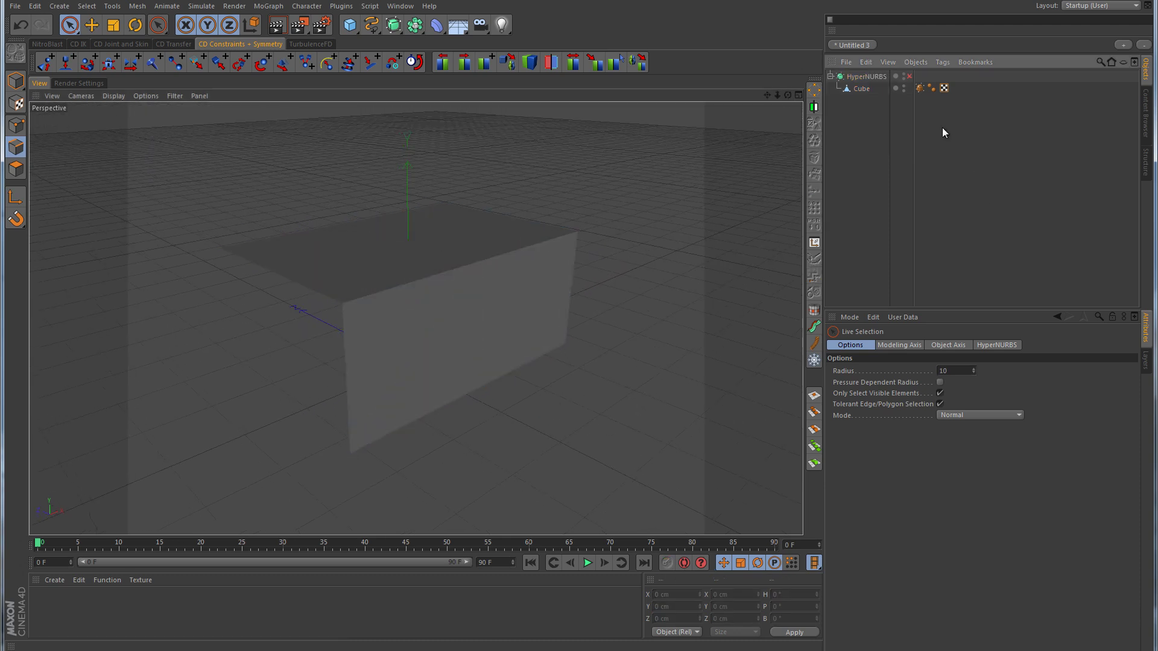
left_click(910, 77)
left_click_drag(566, 349, 614, 327, "alt")
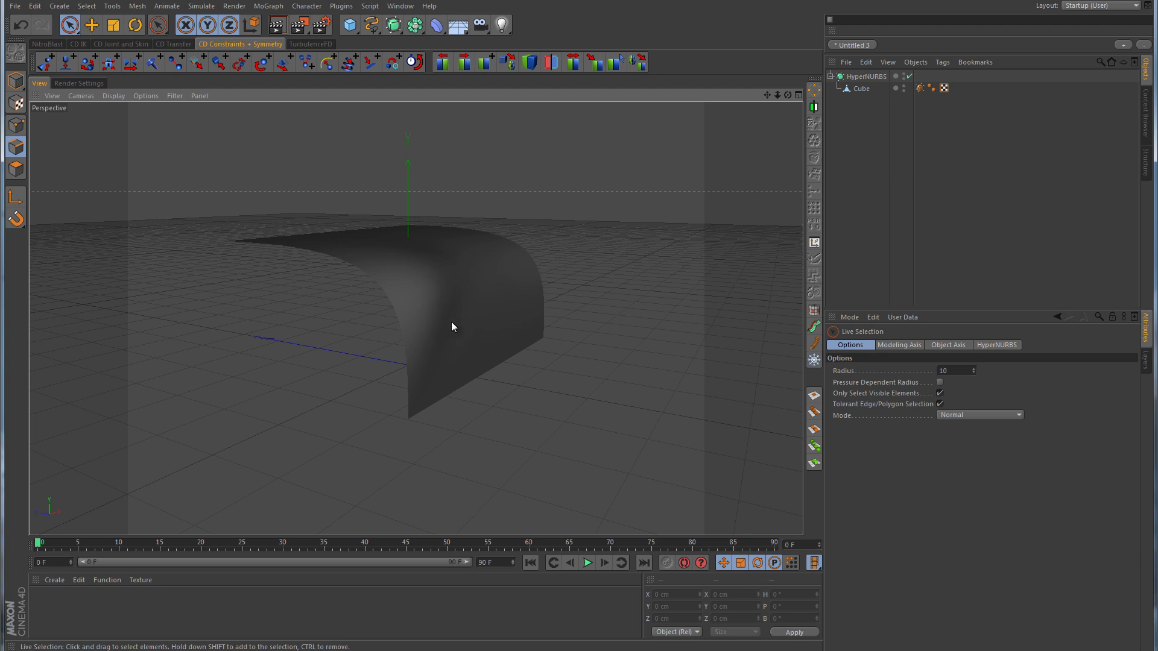
left_click_drag(636, 291, 197, 276, "alt")
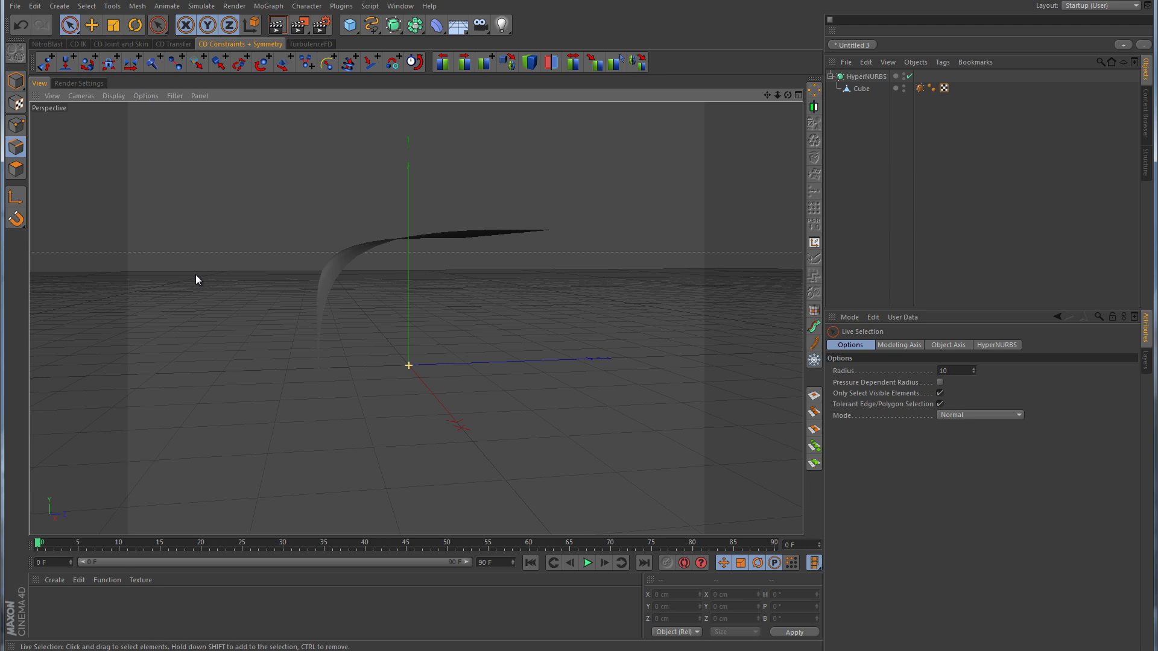
Inspect the curve in a maximized, shaded Right view, then return to Perspective.
middle_click(458, 349)
middle_click(265, 392)
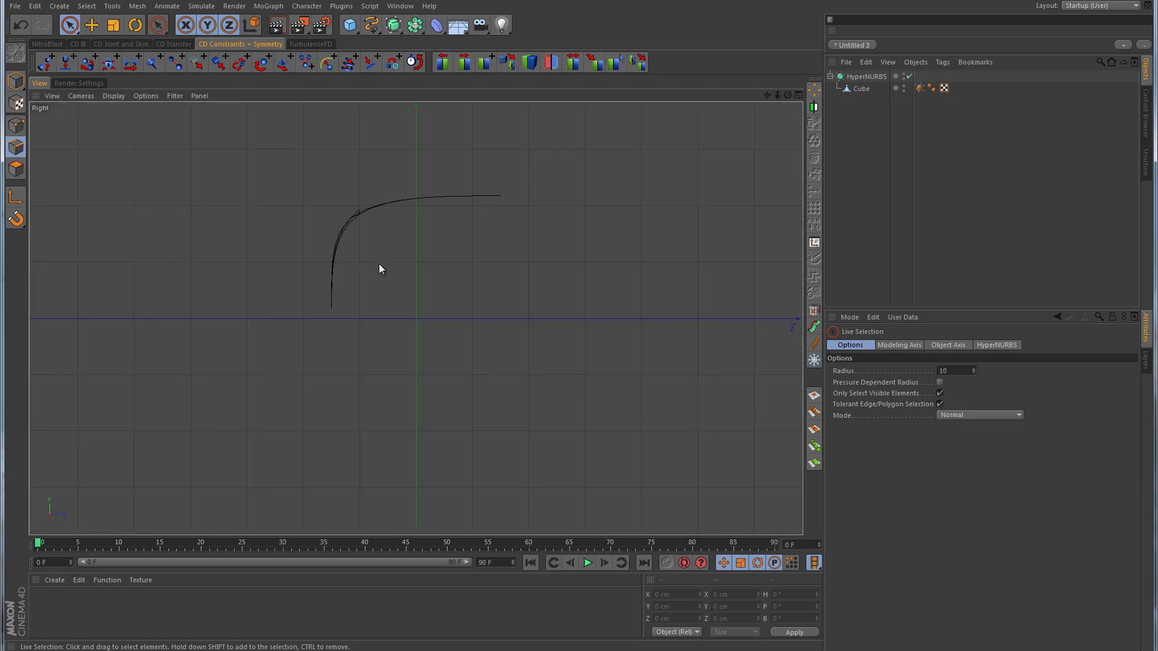
middle_click_drag(379, 263, 412, 346, "alt")
right_click_drag(412, 347, 491, 317, "alt")
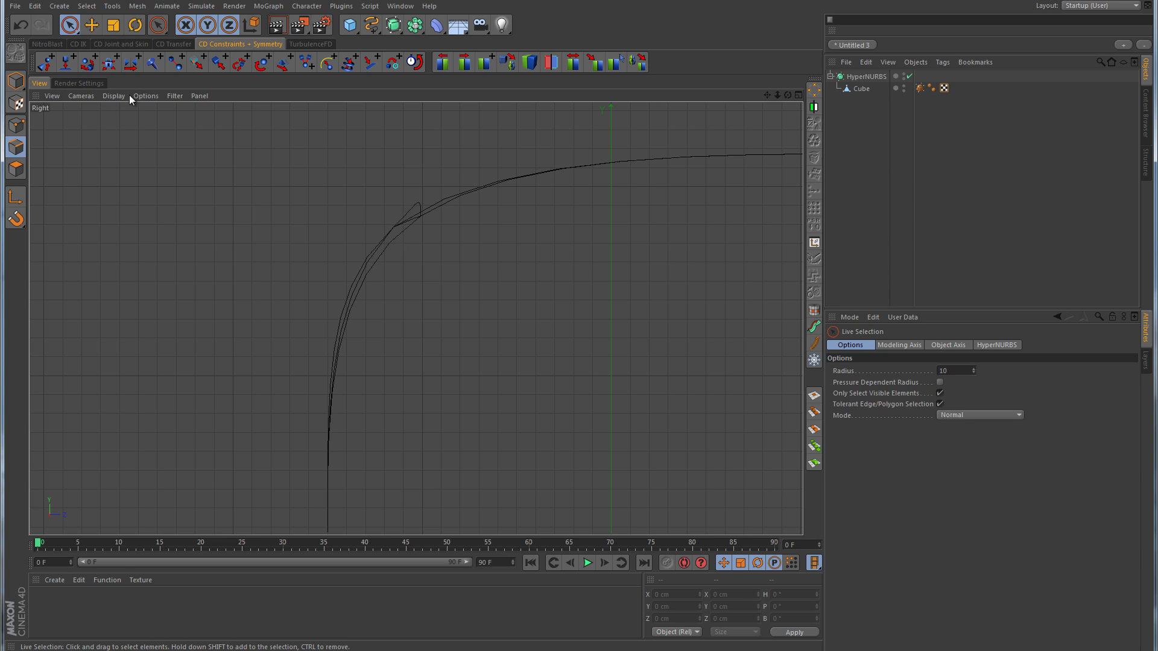
left_click(112, 95)
left_click(123, 117)
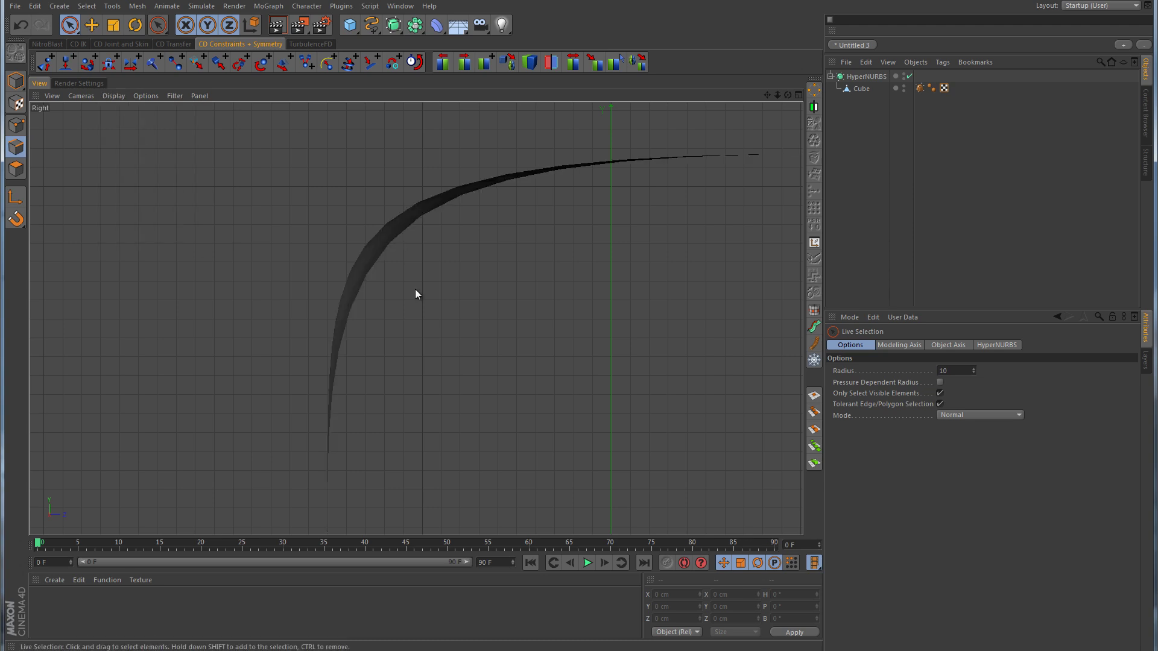
middle_click(338, 327)
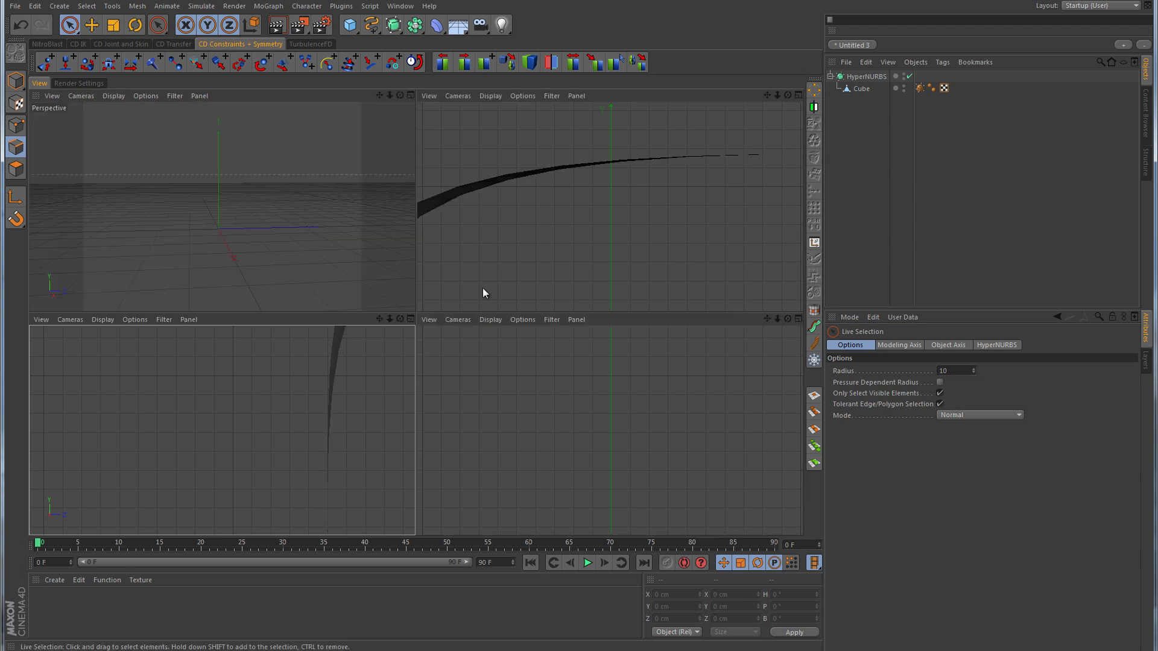
middle_click(252, 237)
mouse_move(252, 237)
left_mouse_down("alt")
mouse_move(582, 316)
mouse_move(793, 280)
mouse_move(576, 473)
left_mouse_up("alt")
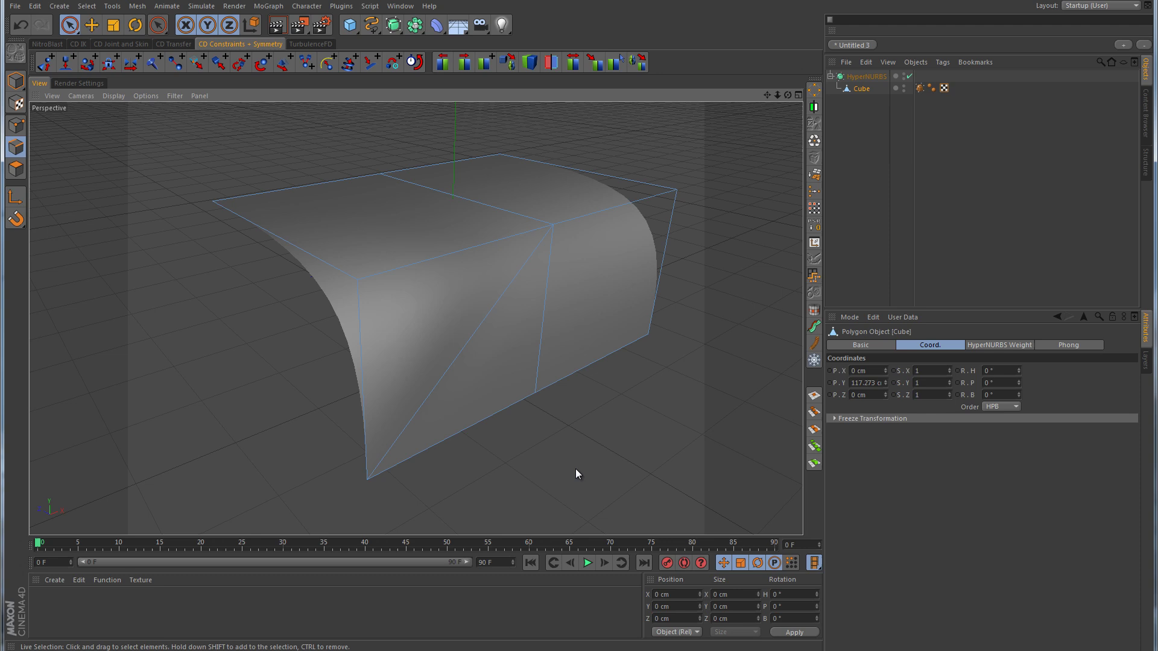
In Polygons mode, Dissolve the front face's diagonal edge into one quad and inspect the bend.
left_click(15, 168)
left_click(464, 309)
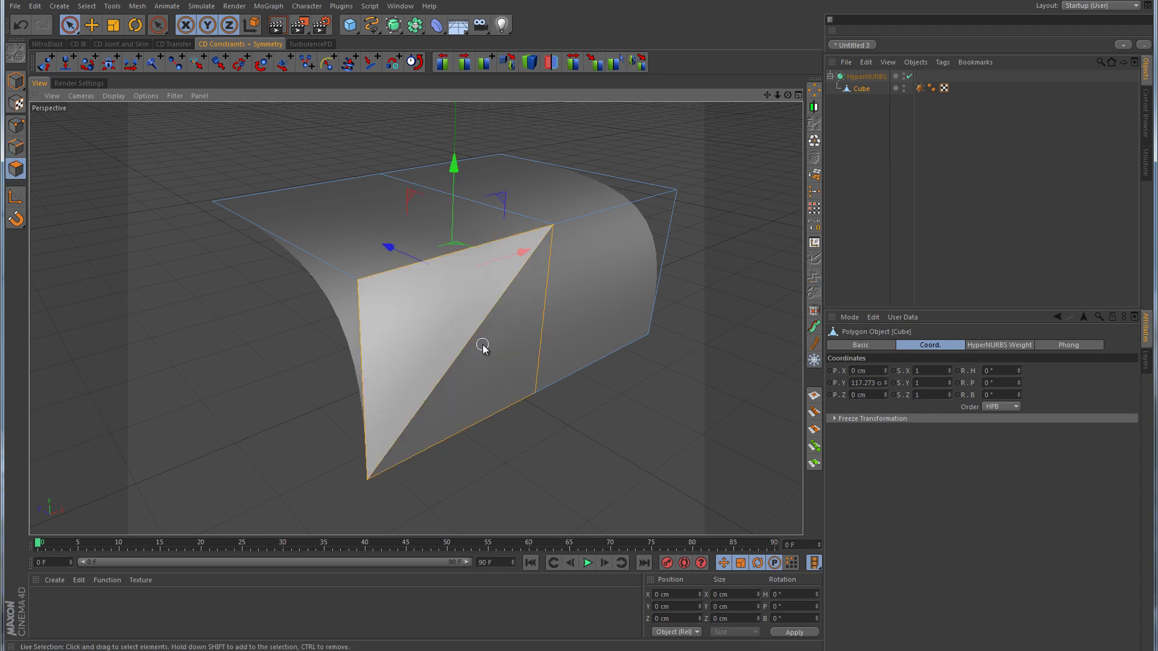
right_click(627, 418)
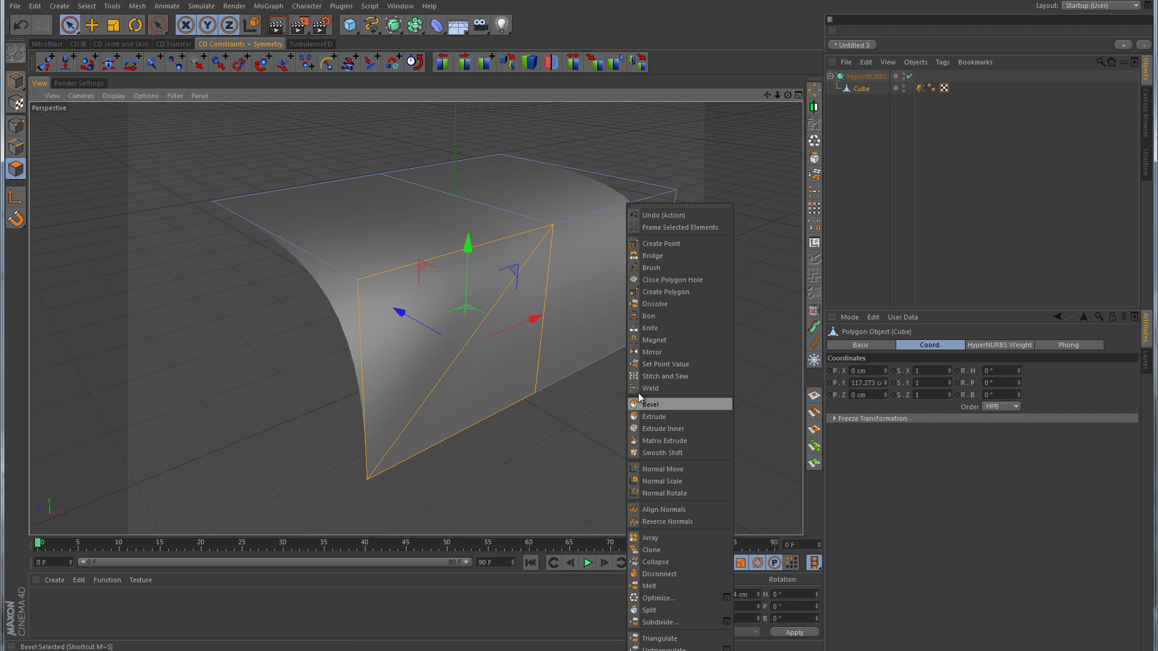
left_click(665, 303)
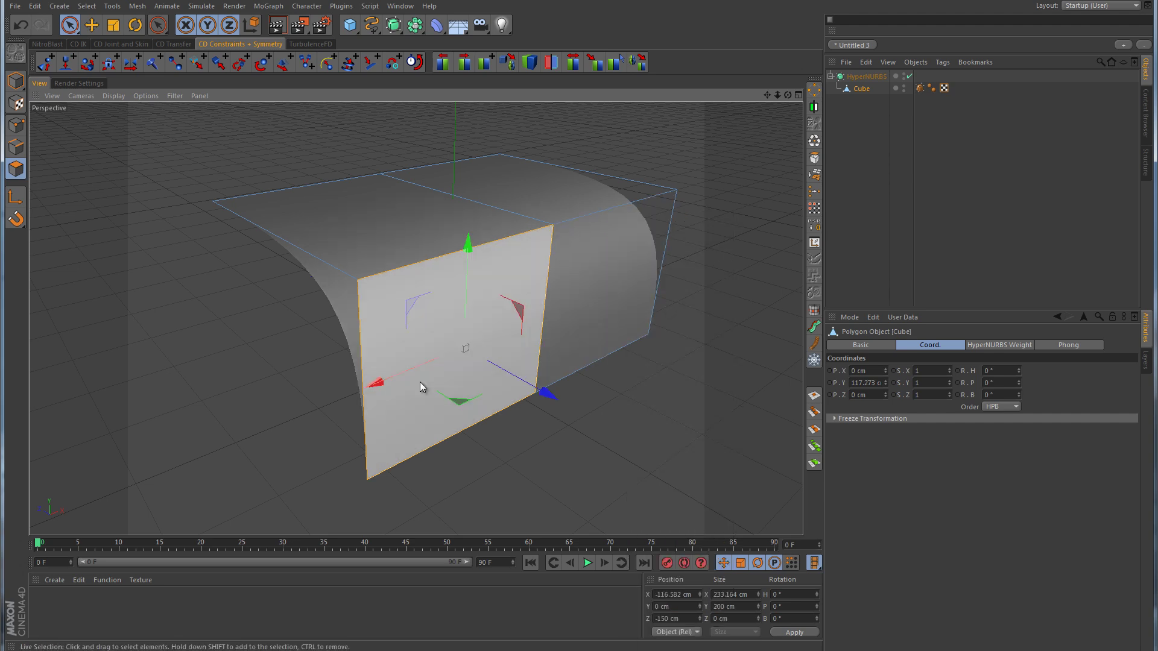
left_click(1017, 188)
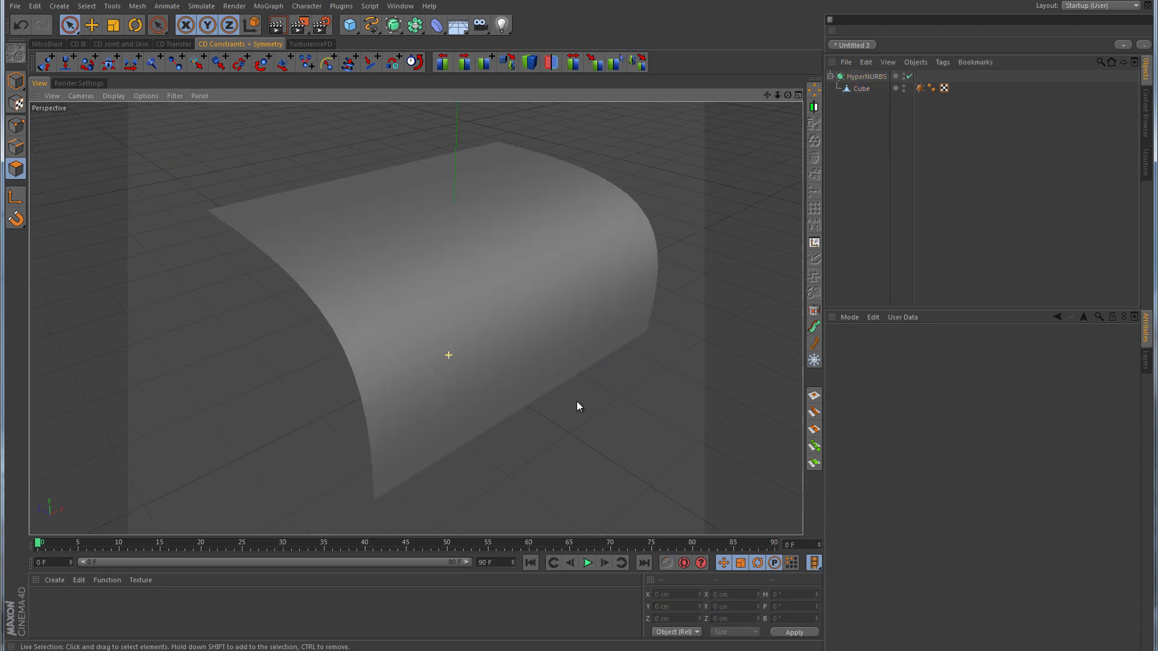
left_click_drag(579, 404, 553, 398, "alt")
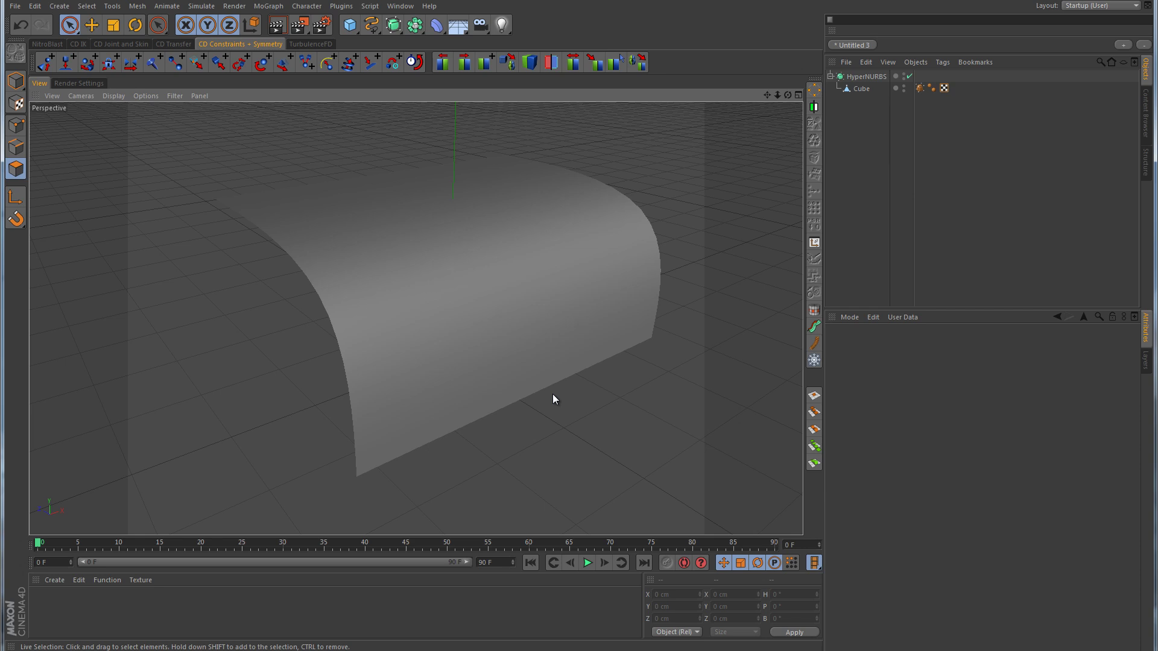
Select the Cube and switch HyperNURBS smoothing off.
left_click(861, 89)
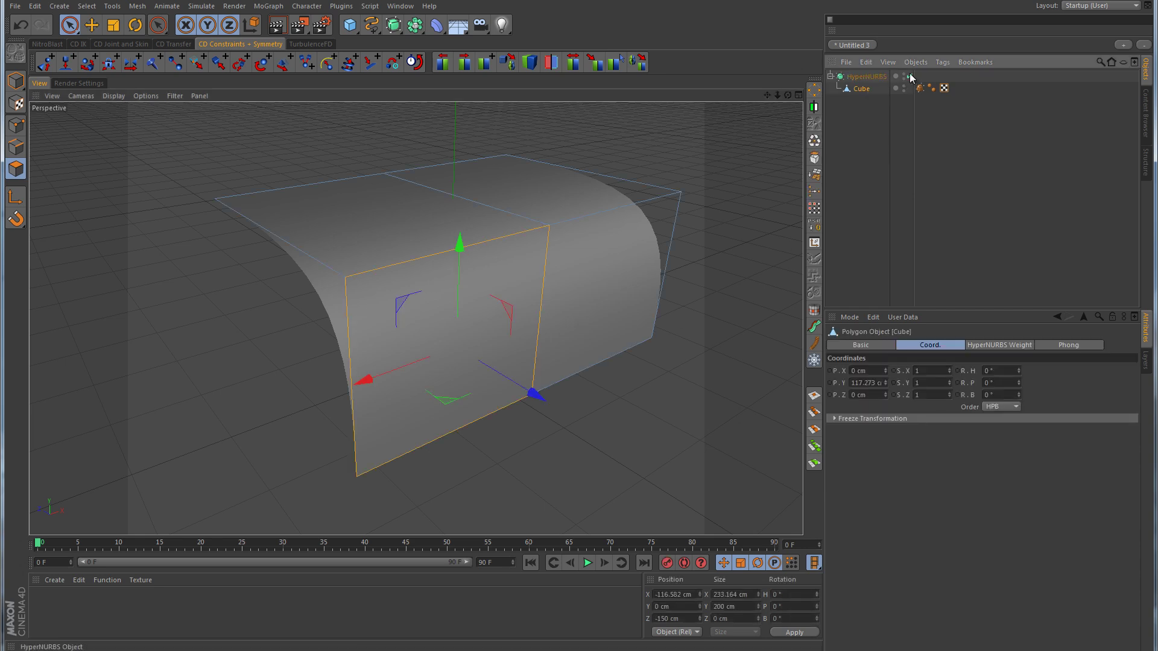
left_click(908, 77)
left_click(862, 89)
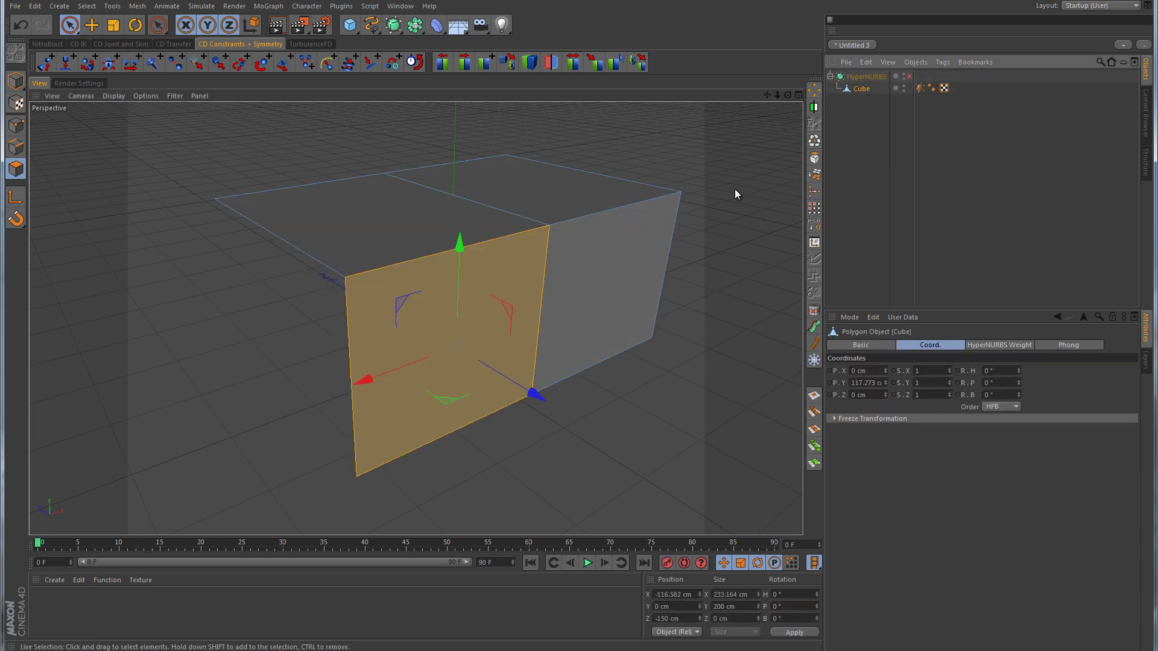
Choose the Knife tool and drag a vertical line down the box's front face.
right_click(730, 161)
left_click(706, 175)
right_click(706, 175)
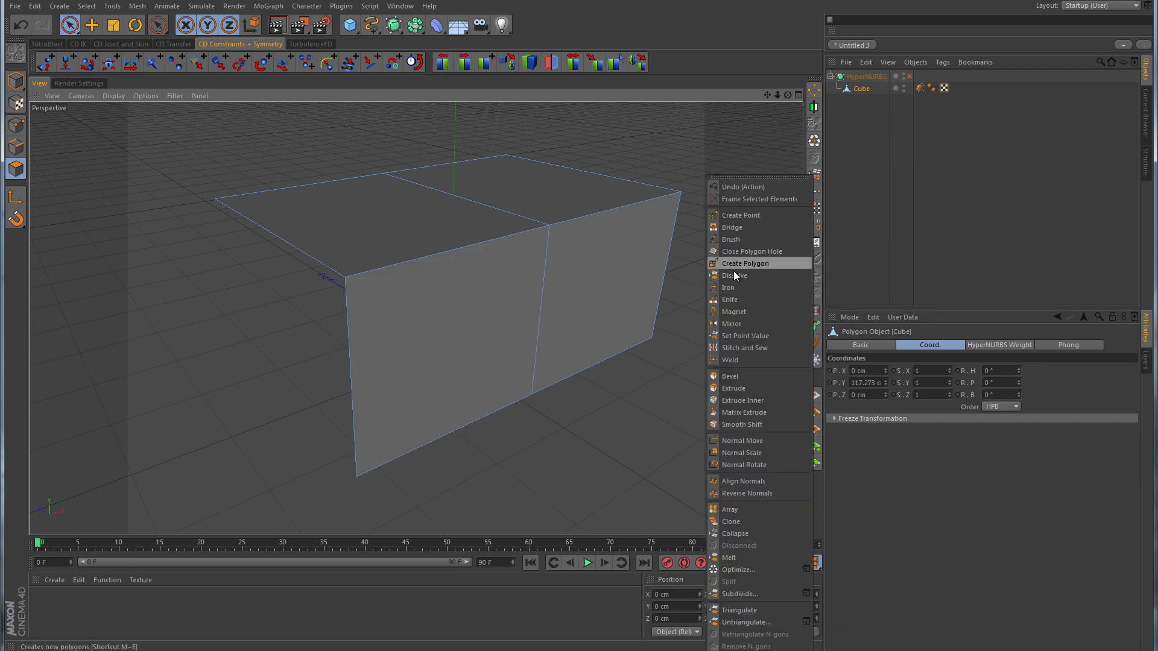
left_click(733, 300)
left_click_drag(612, 377, 574, 385, "alt")
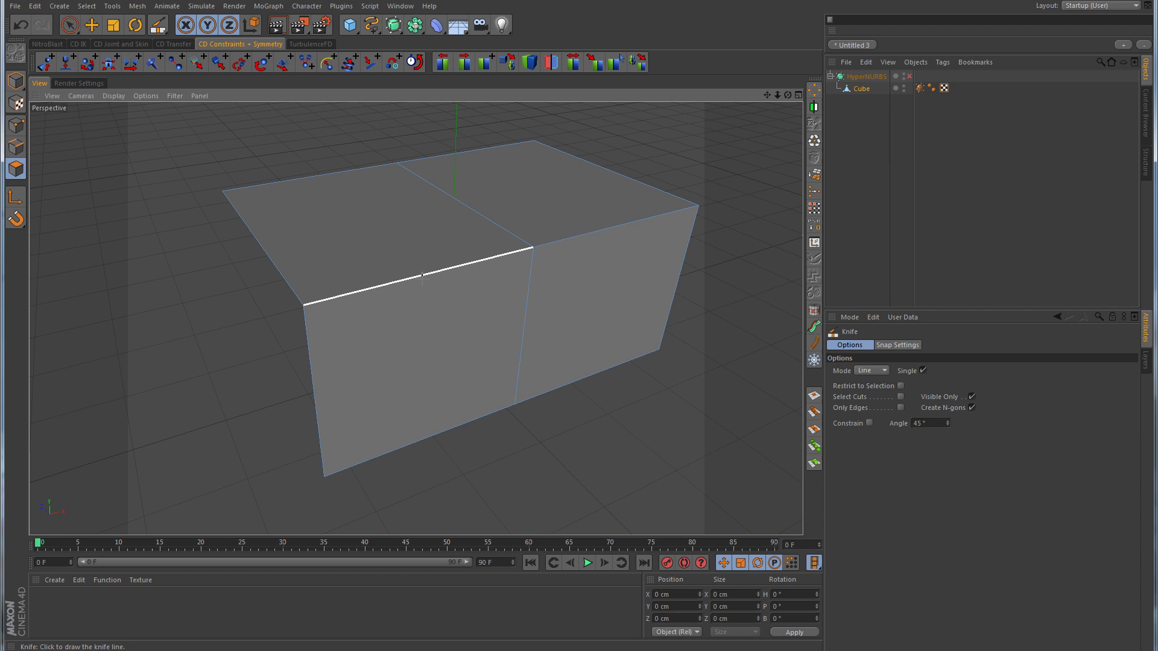
left_click_drag(421, 276, 424, 465)
Commit the vertical cut, then select the box's top edges with Live Selection in Edges mode.
mouse_move(555, 437)
left_mouse_down("alt")
mouse_move(569, 455)
mouse_move(562, 443)
left_mouse_up("alt")
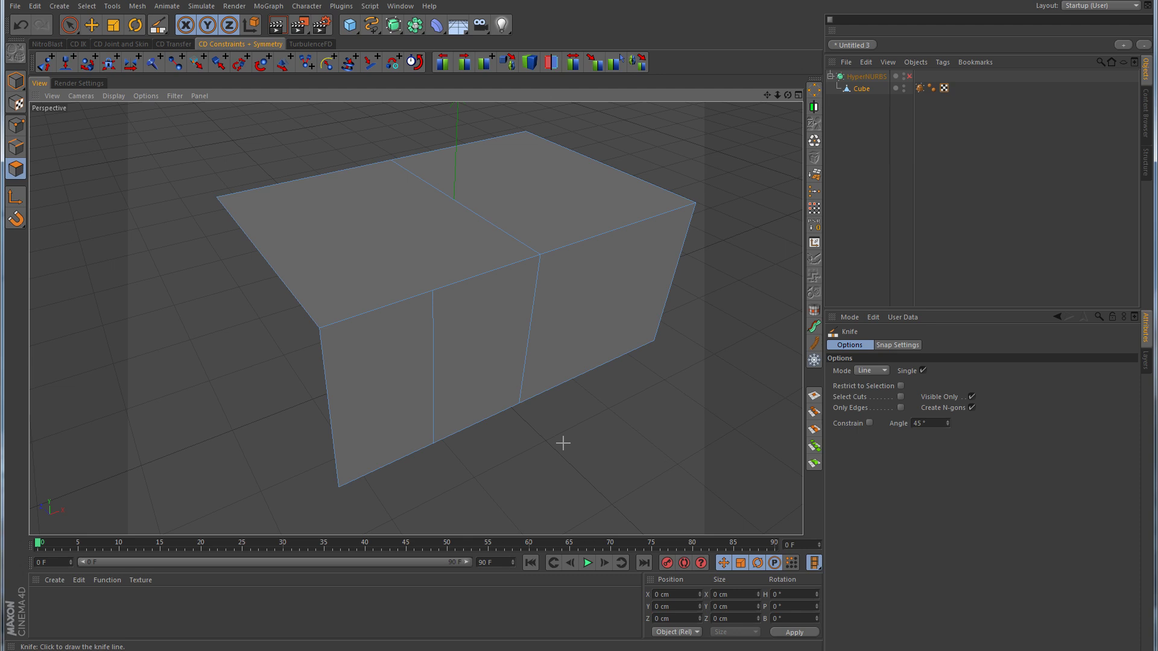
left_click(16, 147)
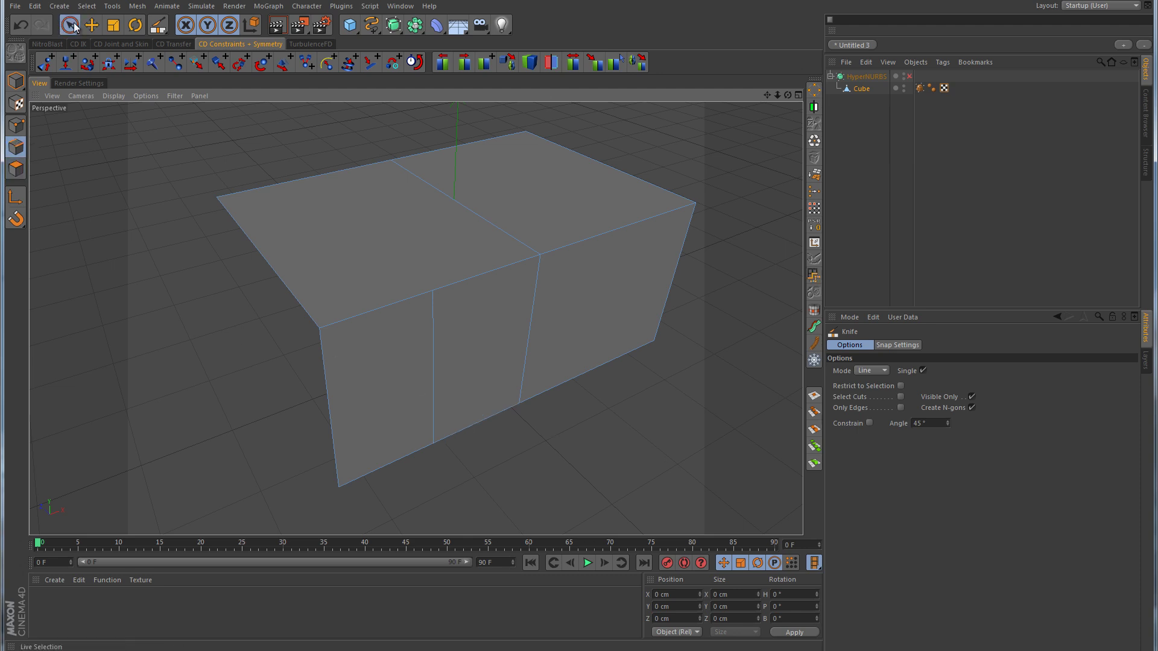
left_click(69, 25)
left_click(485, 277)
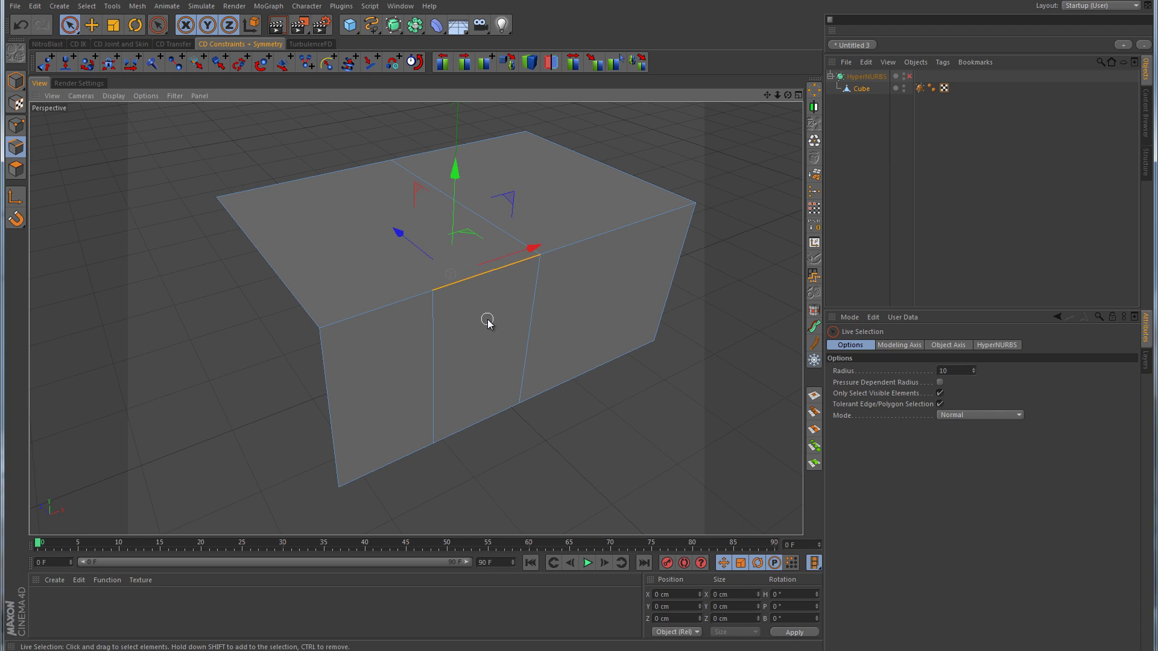
left_click(493, 223, "shift")
left_click(325, 174, "shift")
left_click(261, 253, "shift")
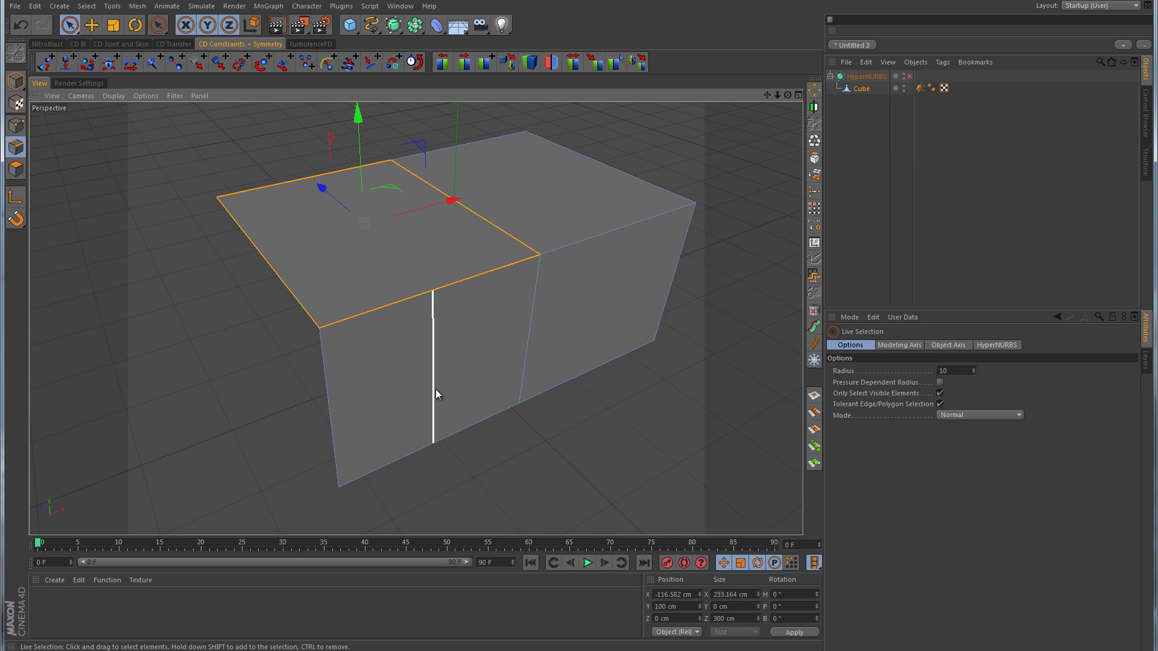
Reselect just the front, back and left top edges.
left_click(471, 293)
left_click(389, 309)
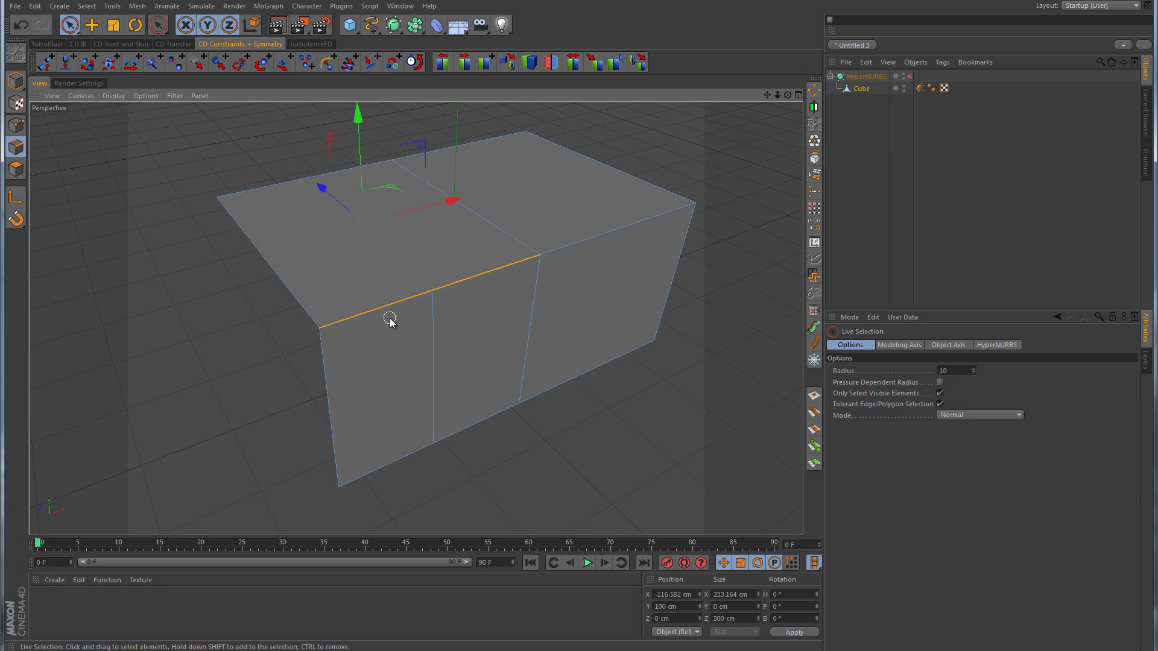
left_click(338, 178, "shift")
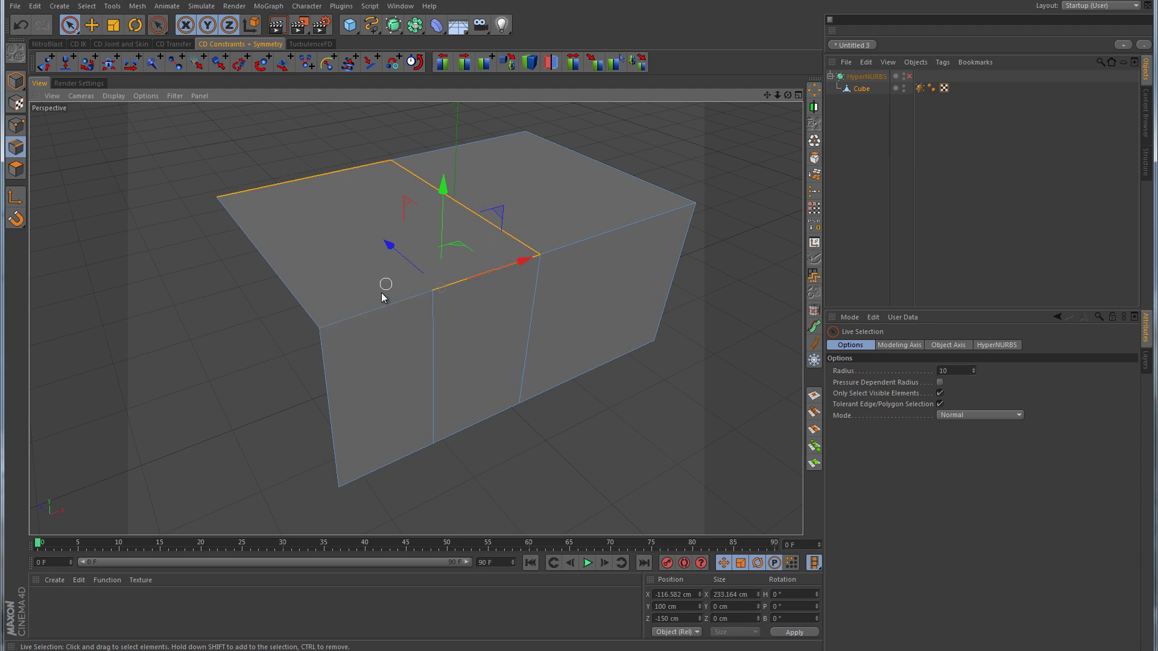
left_click(267, 271, "shift")
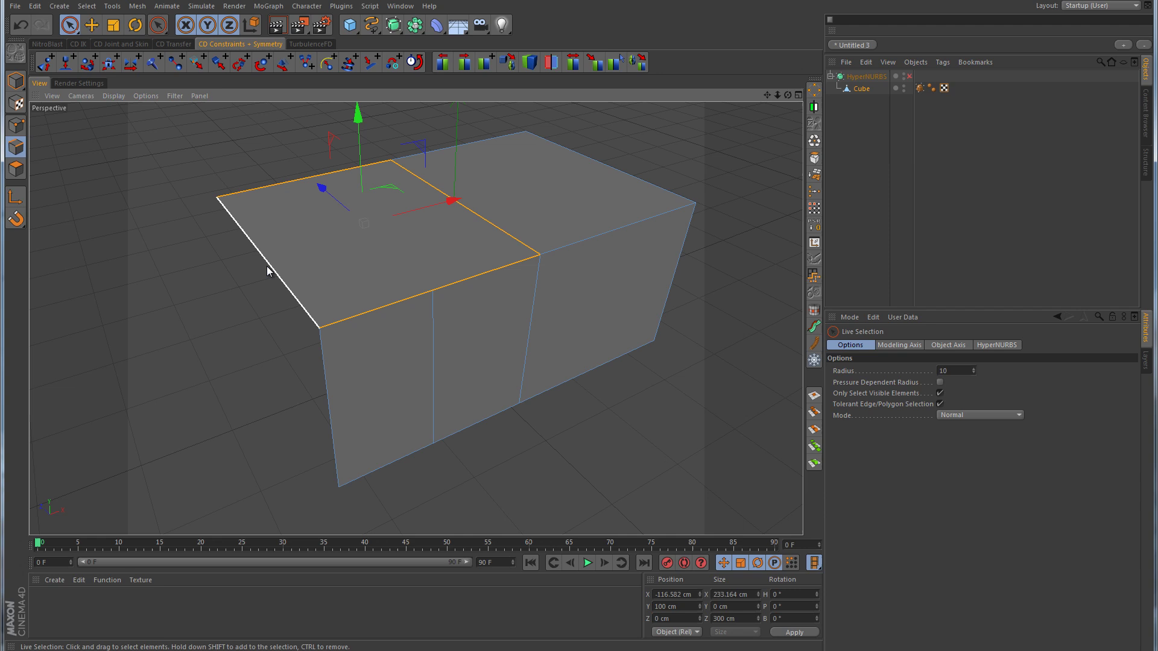
Re-enable HyperNURBS and orbit to view the rounded, curved box from above.
left_click(909, 76)
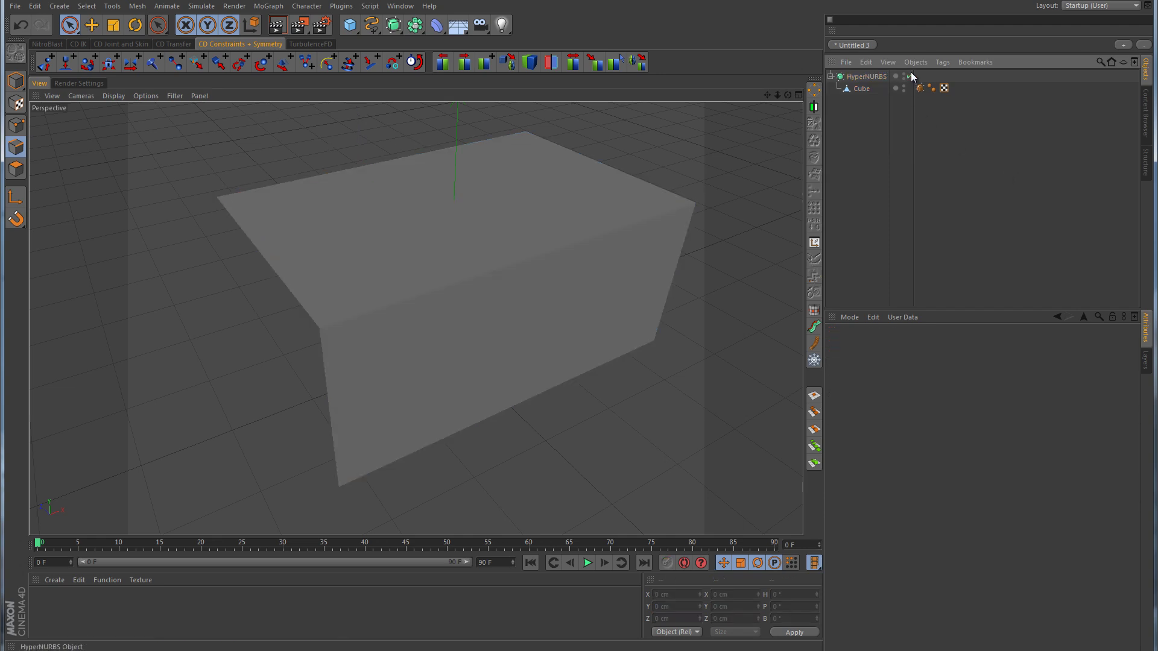
left_click_drag(643, 292, 689, 284, "alt")
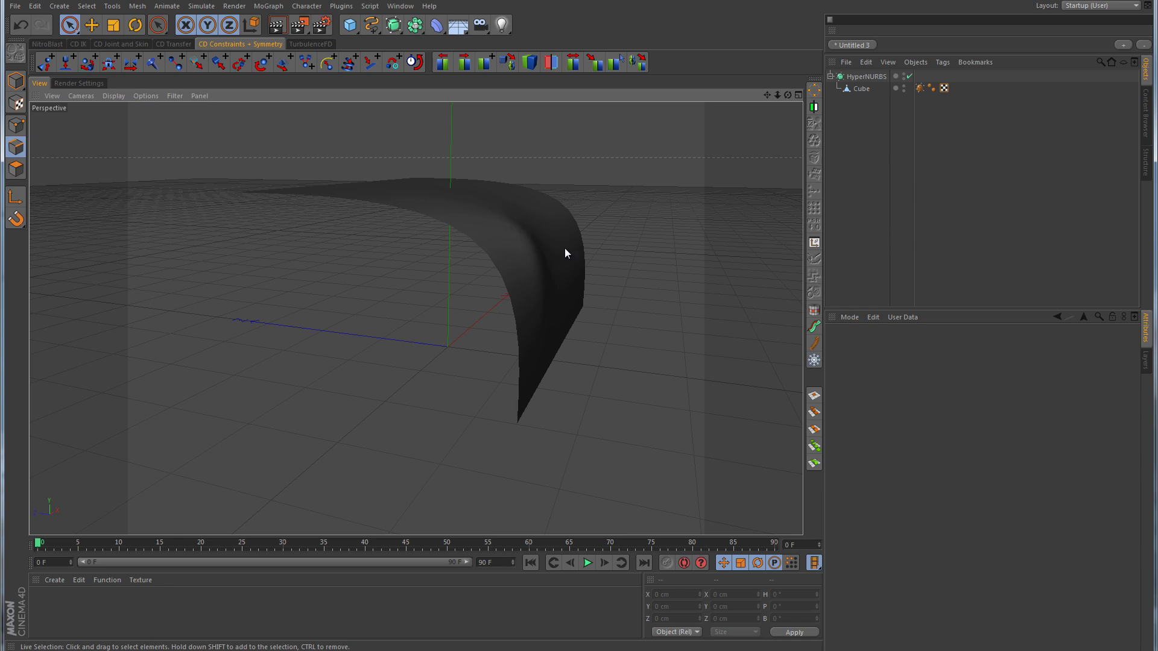
left_click_drag(618, 238, 603, 297, "alt")
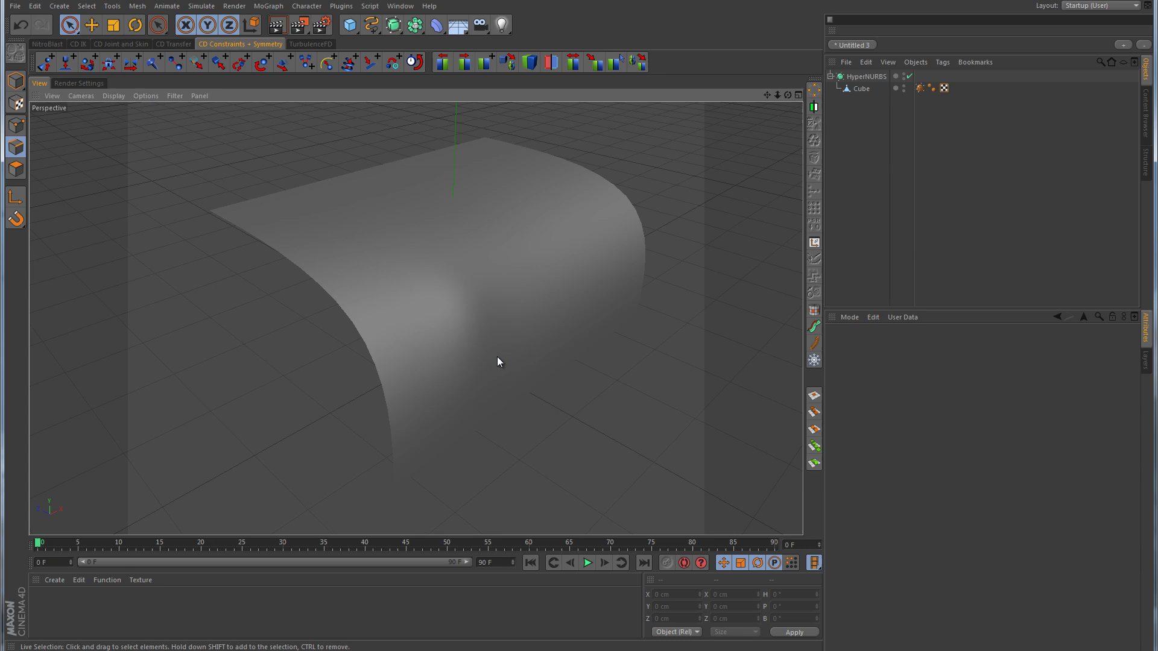
With the Cube selected, Knife three closely spaced vertical cuts down the front face.
left_click(864, 88)
right_click(644, 327)
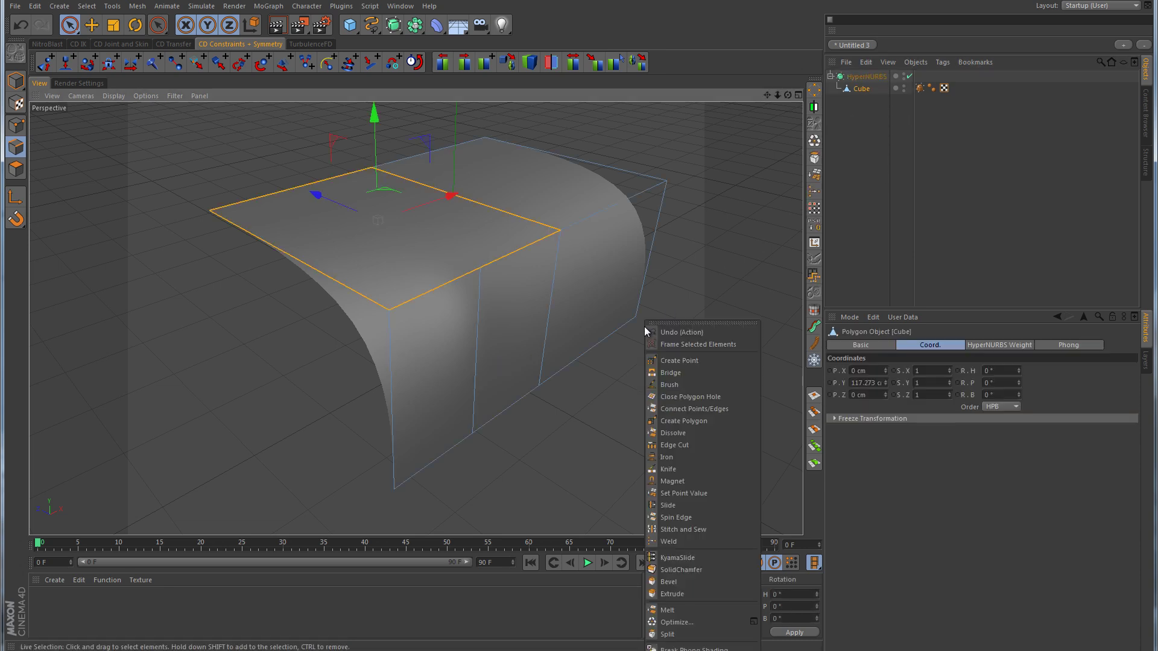
left_click(669, 469)
left_click_drag(465, 275, 460, 486)
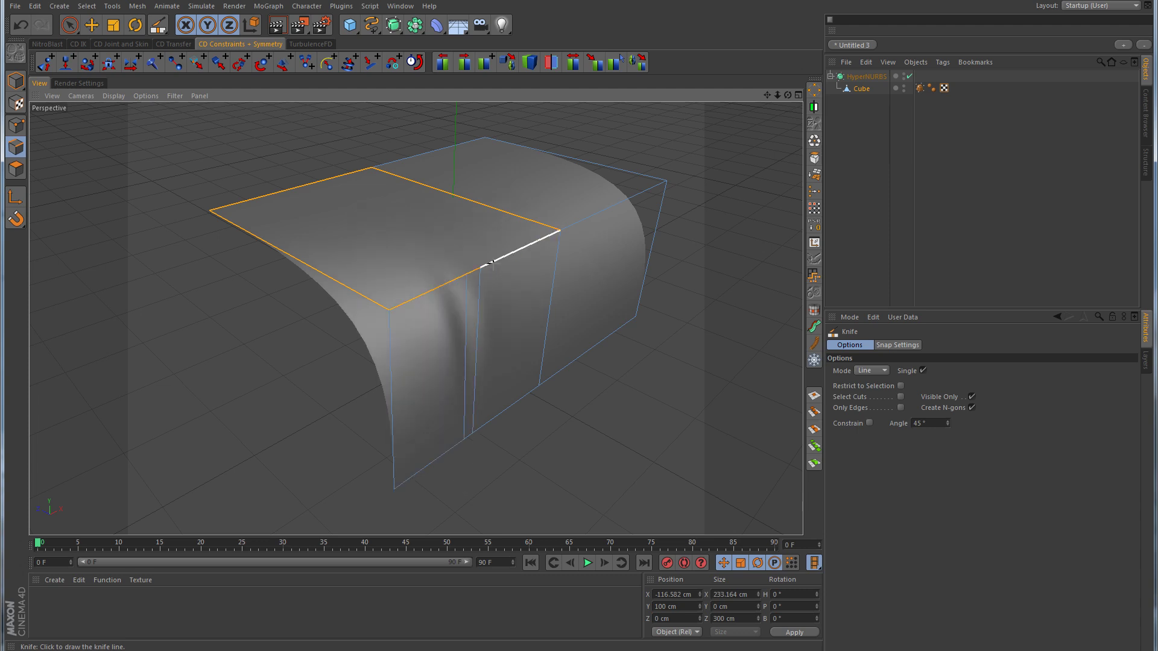
left_click_drag(491, 264, 483, 465)
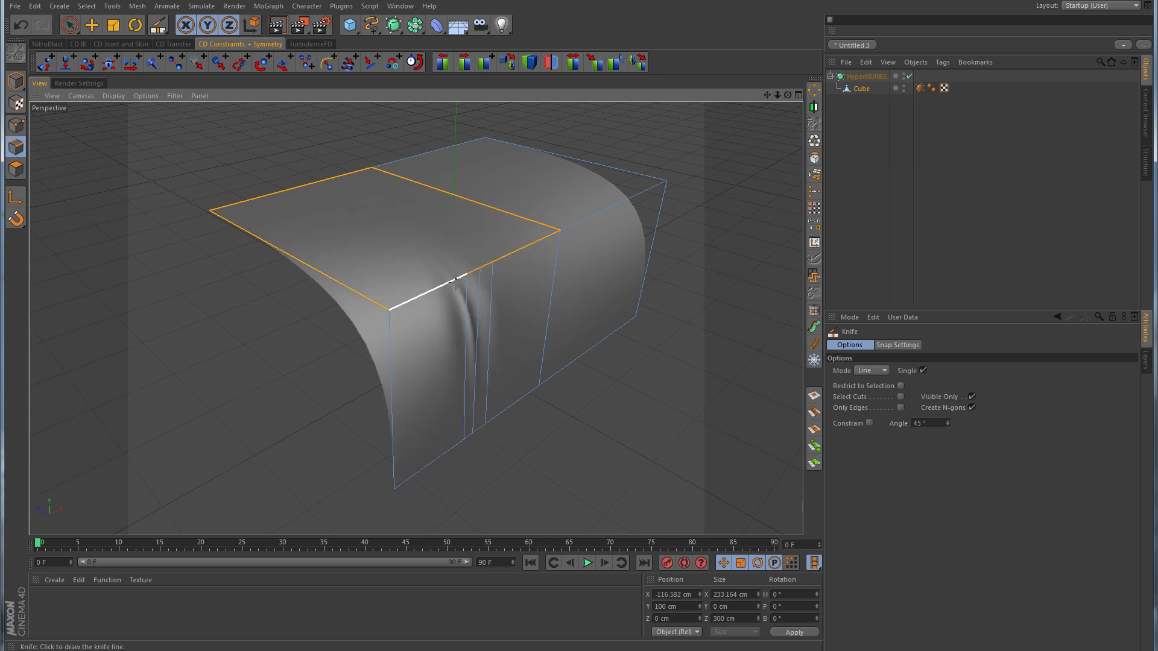
left_click_drag(455, 282, 460, 451)
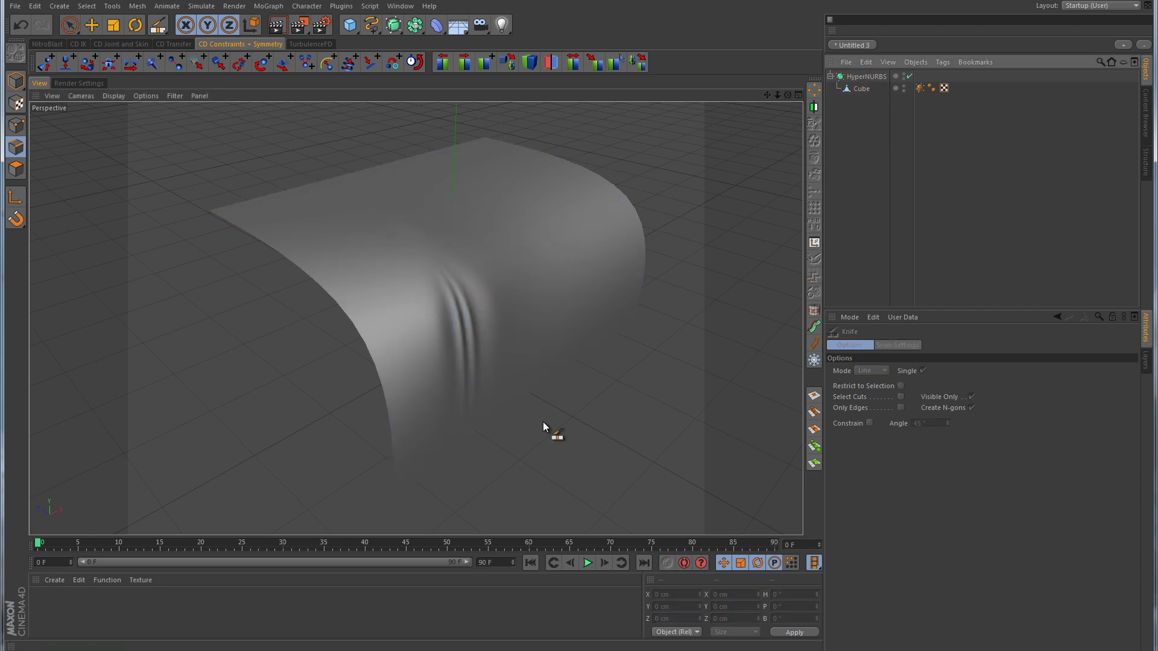
Undo the last vertical cut, knife three lines across the top polygon, then deselect to preview.
key("ctrl+z")
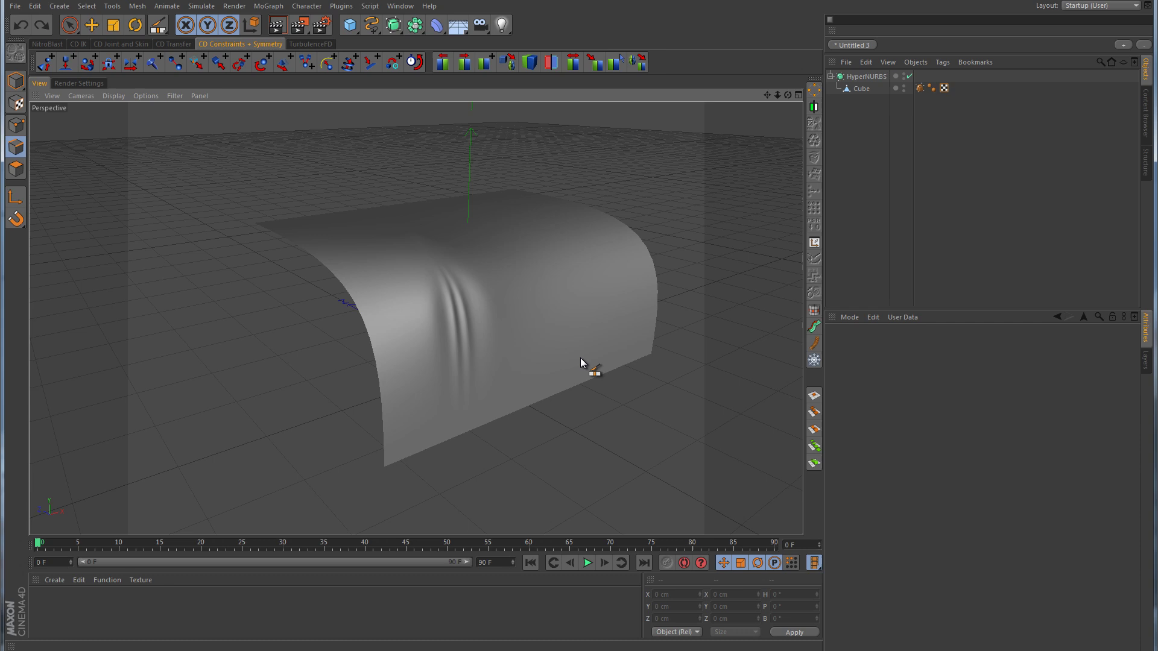
left_click(866, 88)
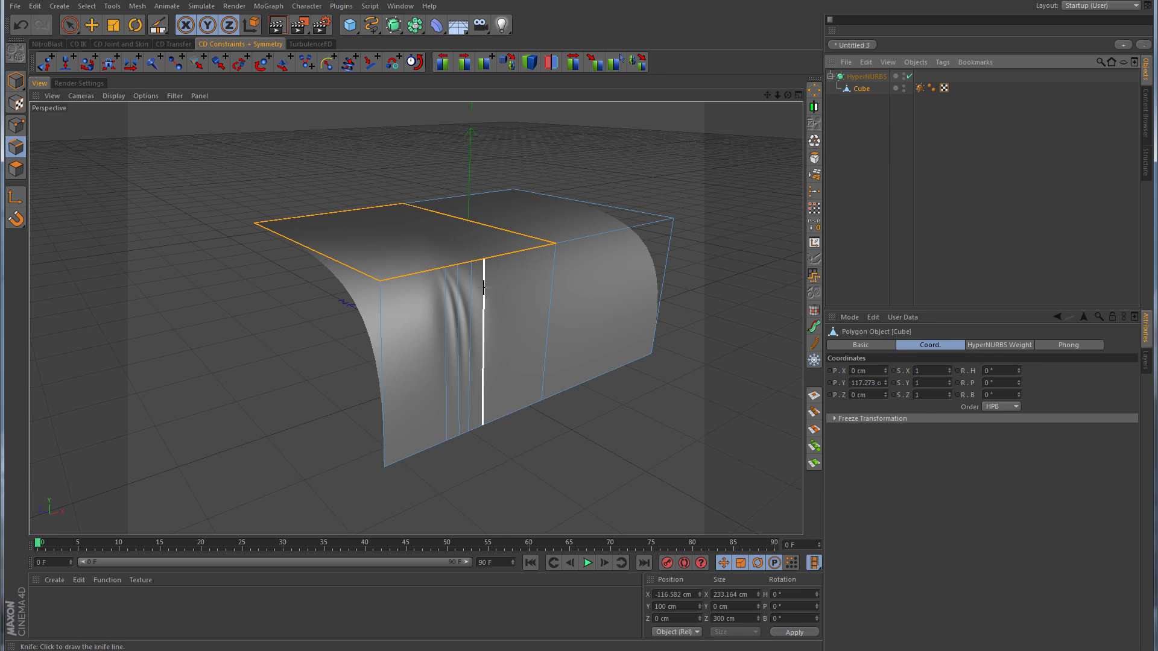
left_click_drag(561, 279, 529, 350, "alt")
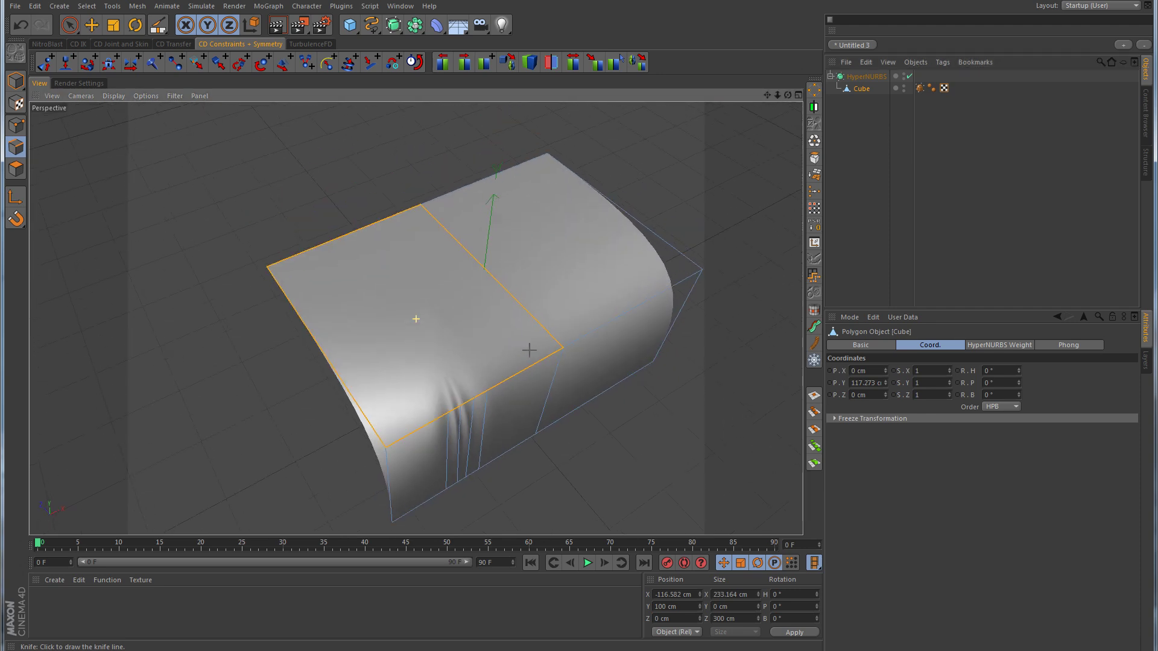
left_click_drag(487, 392, 356, 207)
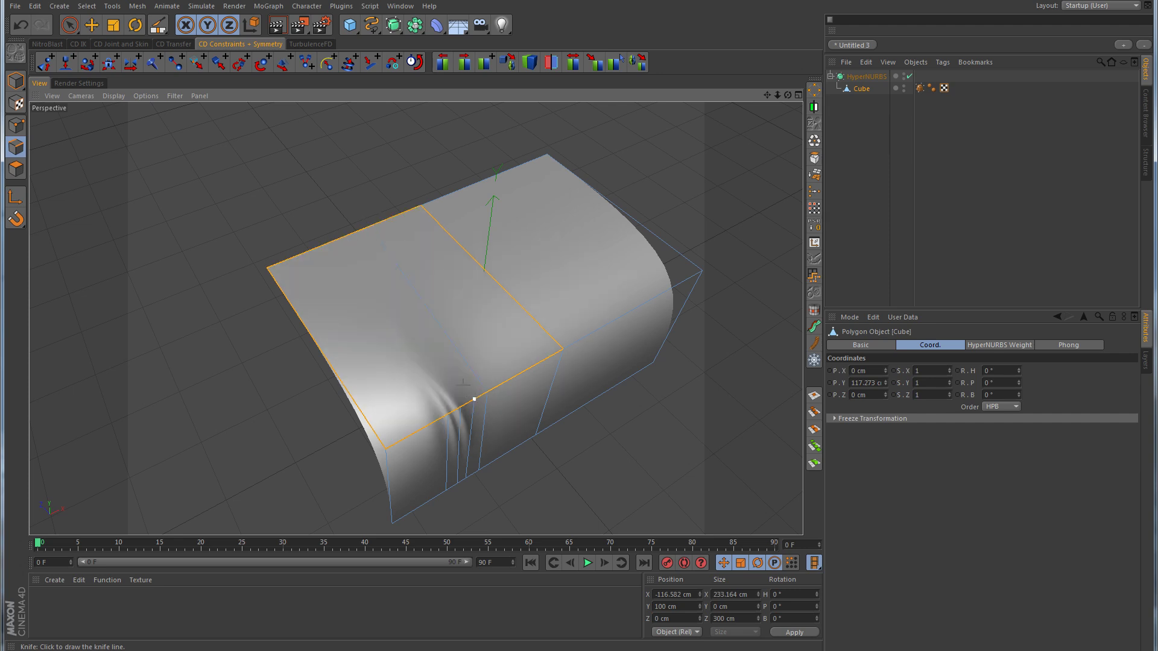
left_click_drag(359, 231, 460, 401)
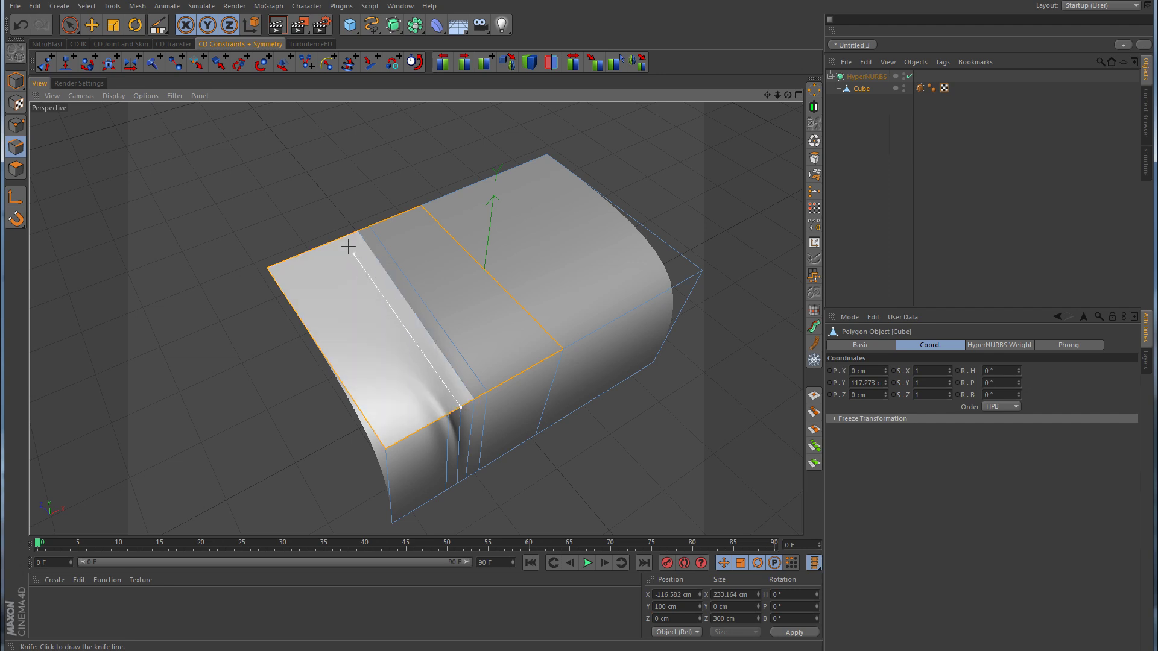
left_click_drag(336, 220, 444, 407)
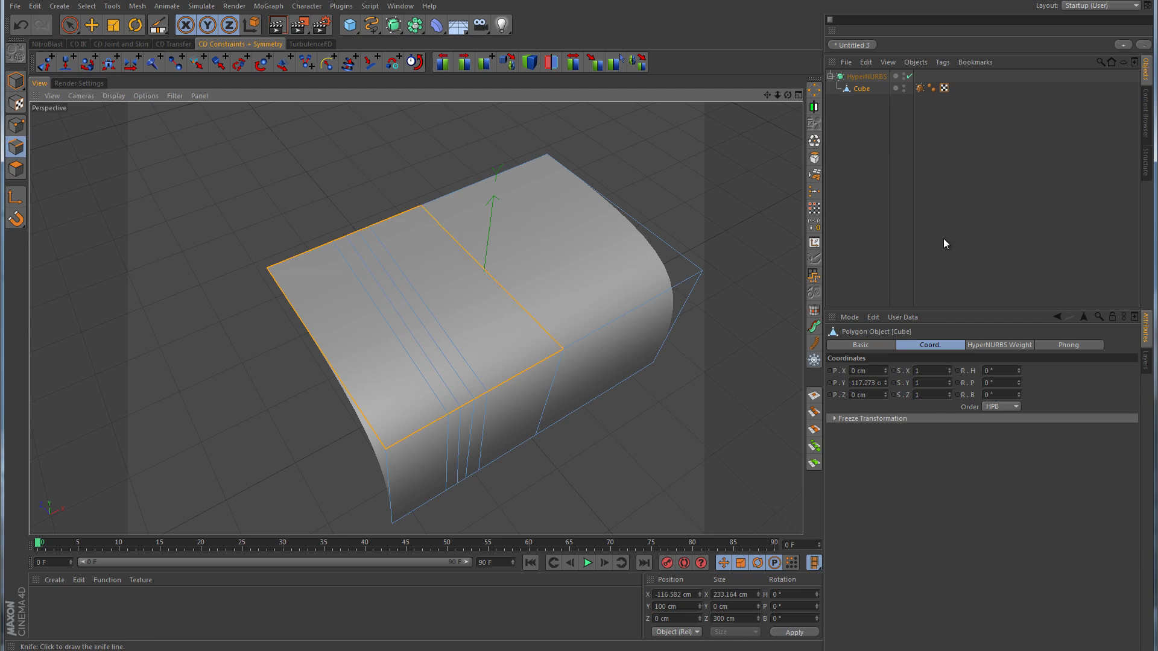
left_click(1003, 225)
left_click_drag(659, 406, 644, 377, "alt")
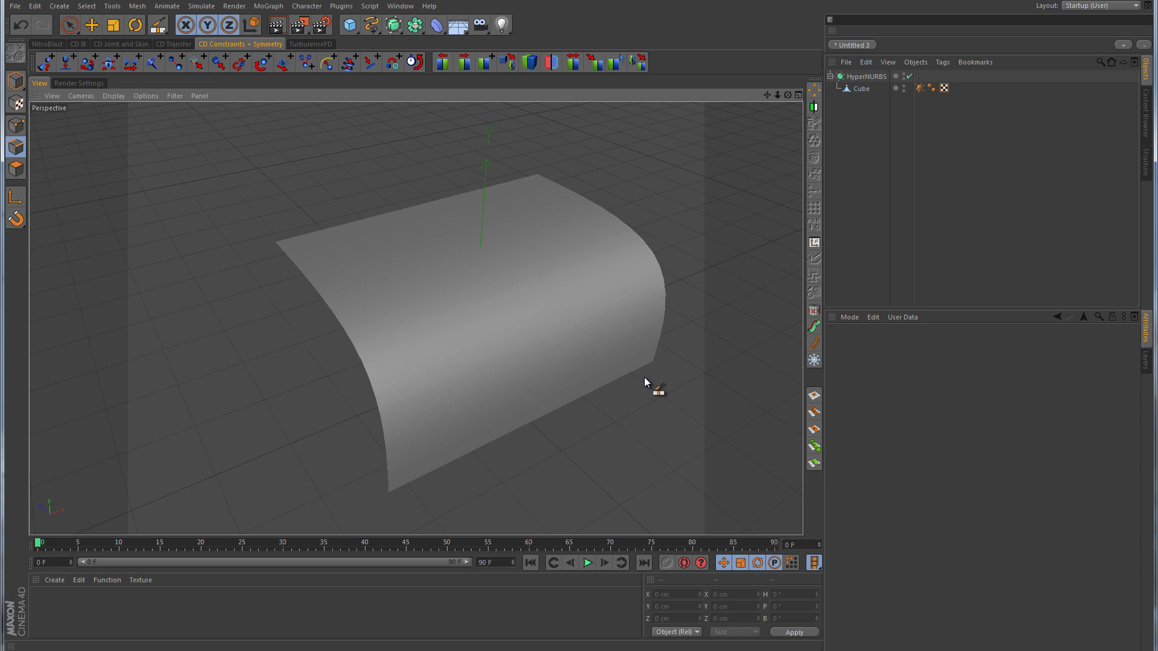
In Edges mode, select the plane's far top edge and orbit to see its side.
left_click(644, 377)
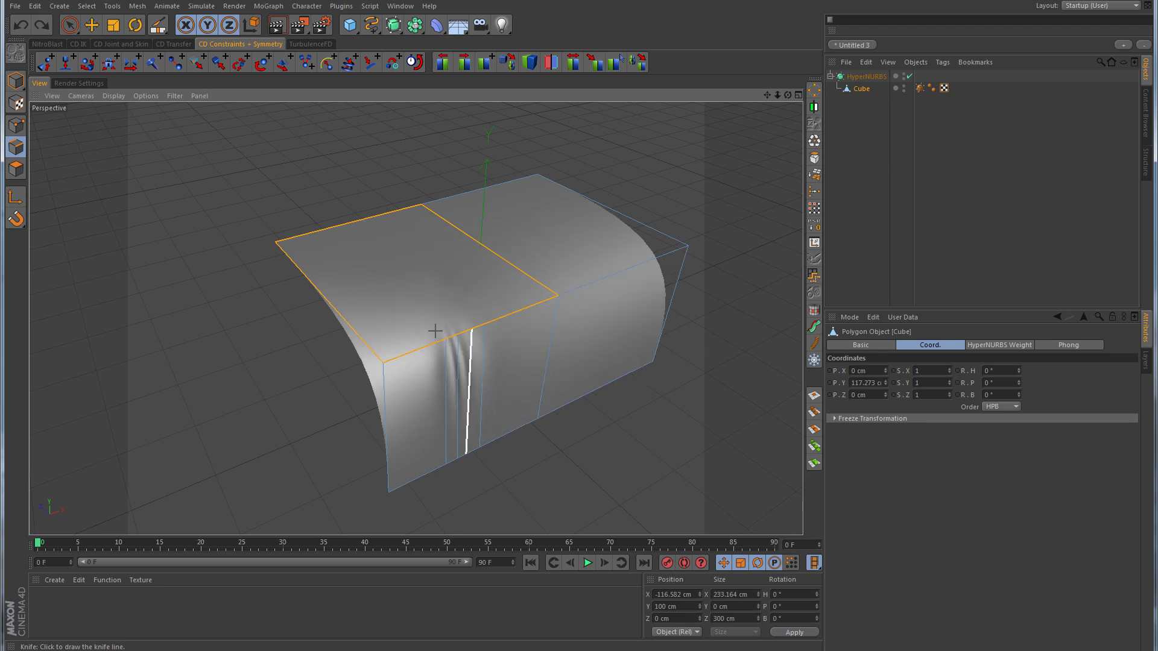
key("space")
left_click(715, 158)
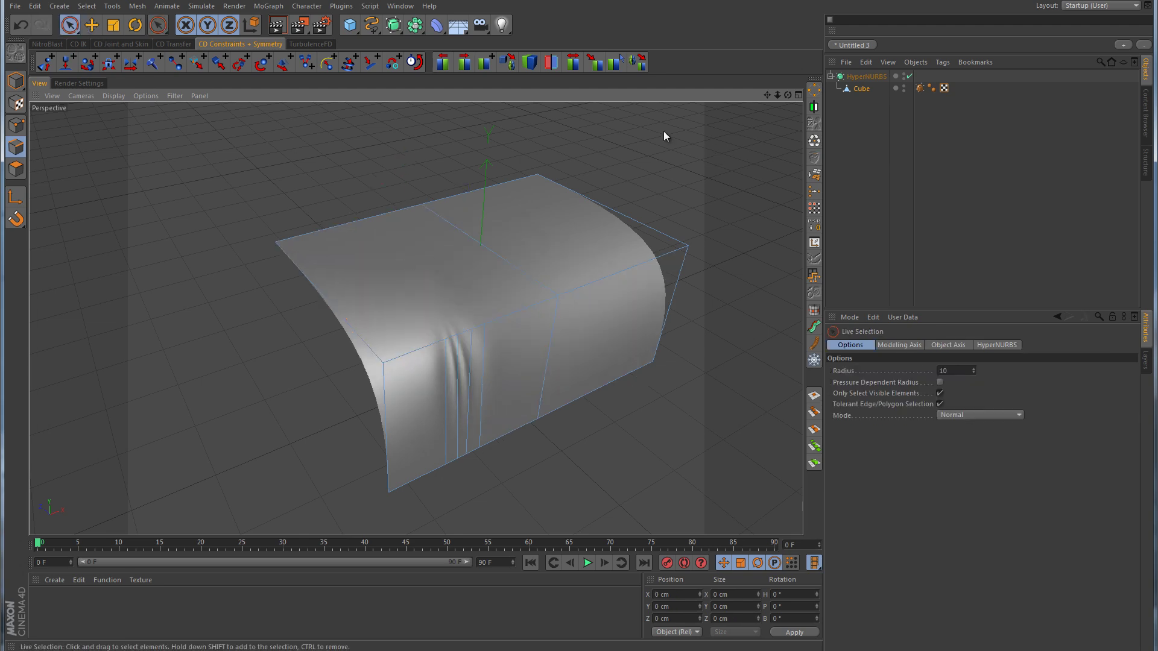
left_click(16, 126)
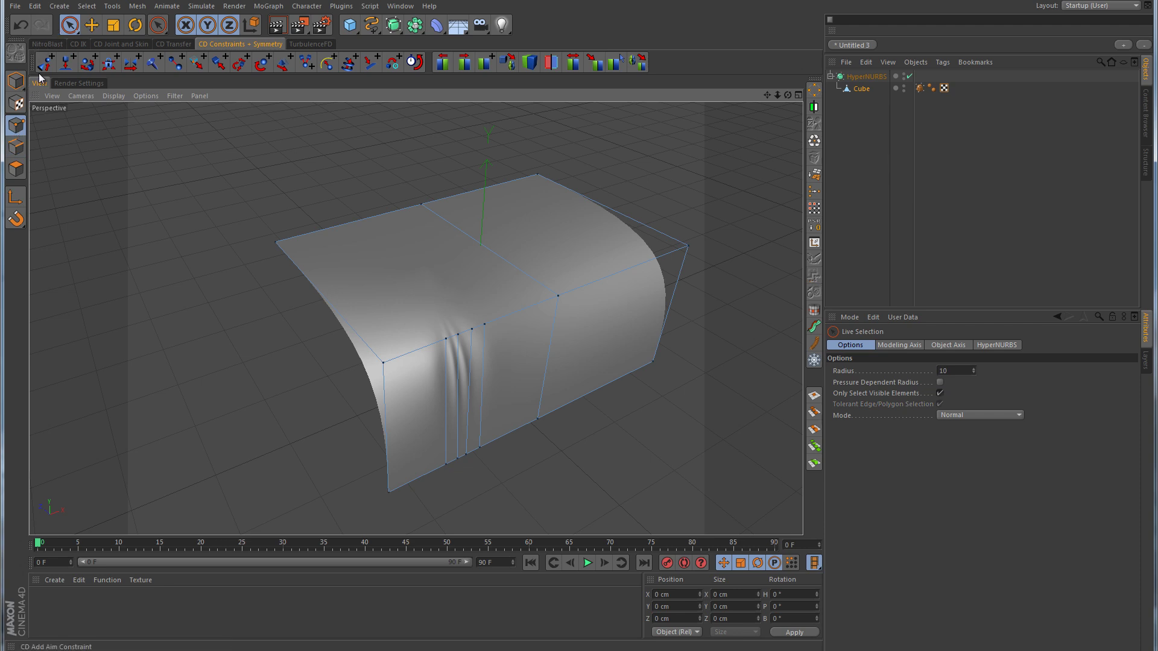
left_click(16, 147)
left_click(392, 212)
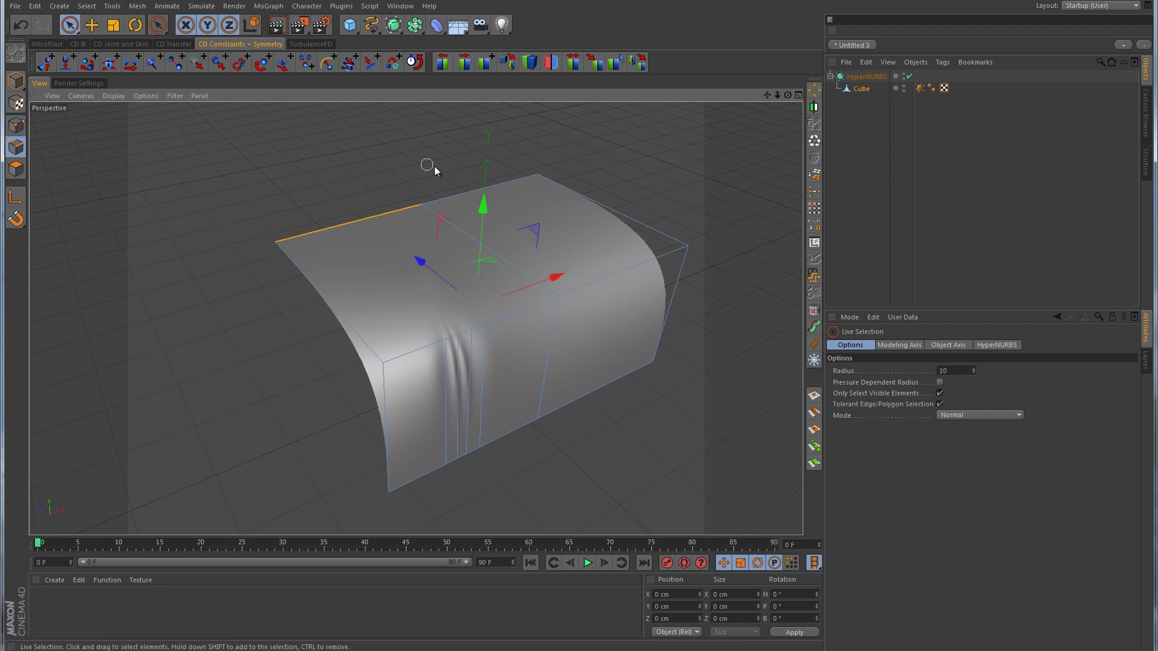
left_click_drag(577, 293, 602, 354, "alt")
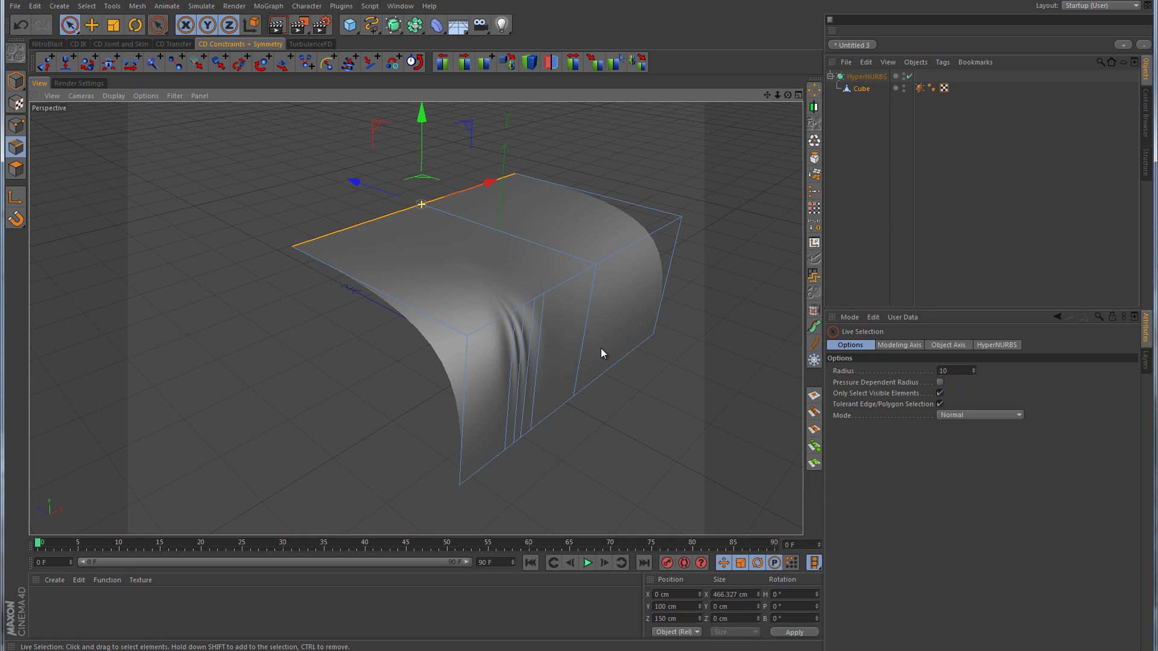
left_click_drag(644, 277, 545, 313, "alt")
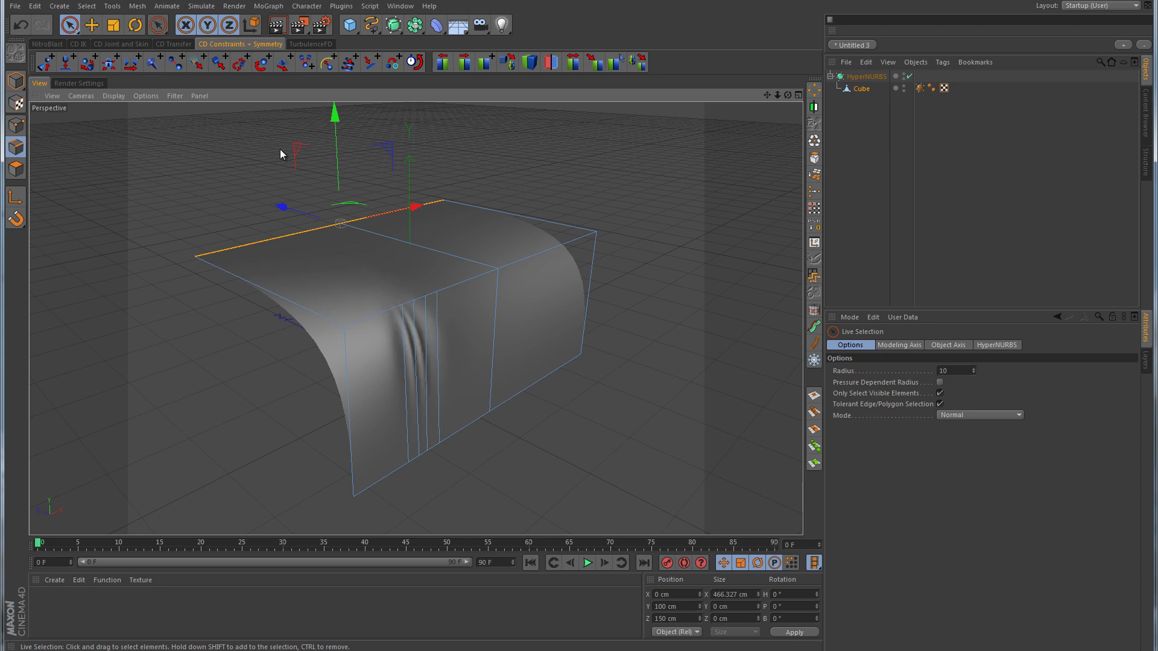
Move the selected edge up to about 213 cm and deselect to preview the surface.
left_click_drag(295, 151, 443, 87)
left_click_drag(578, 336, 424, 211)
left_click(1006, 218)
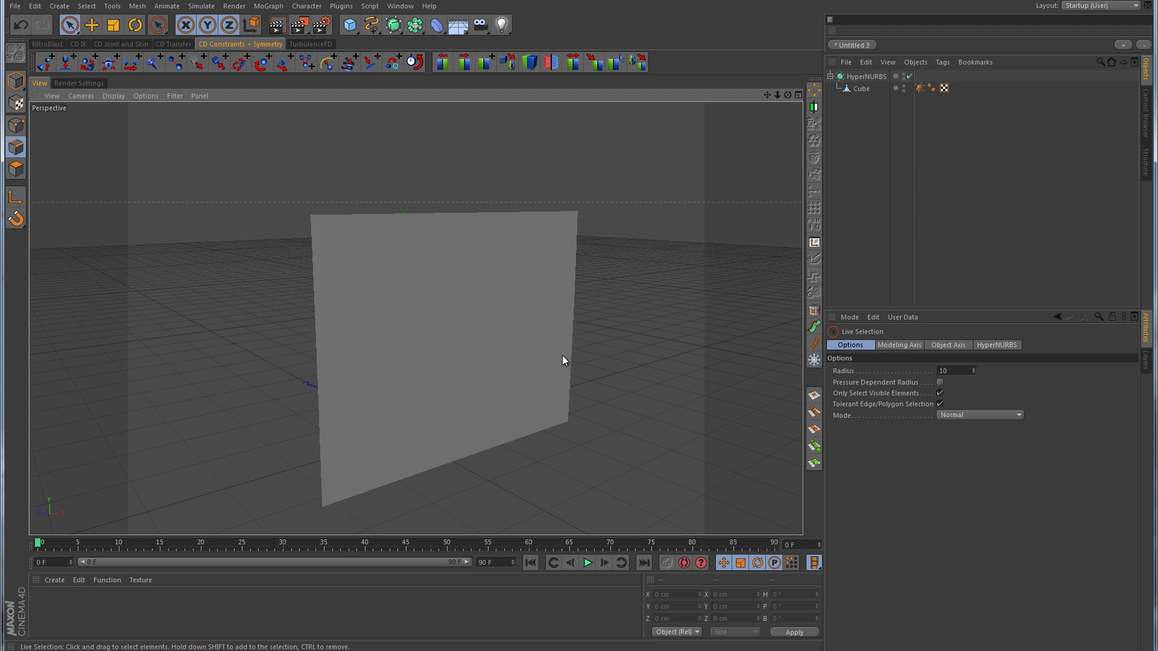
left_click_drag(563, 362, 656, 284, "alt")
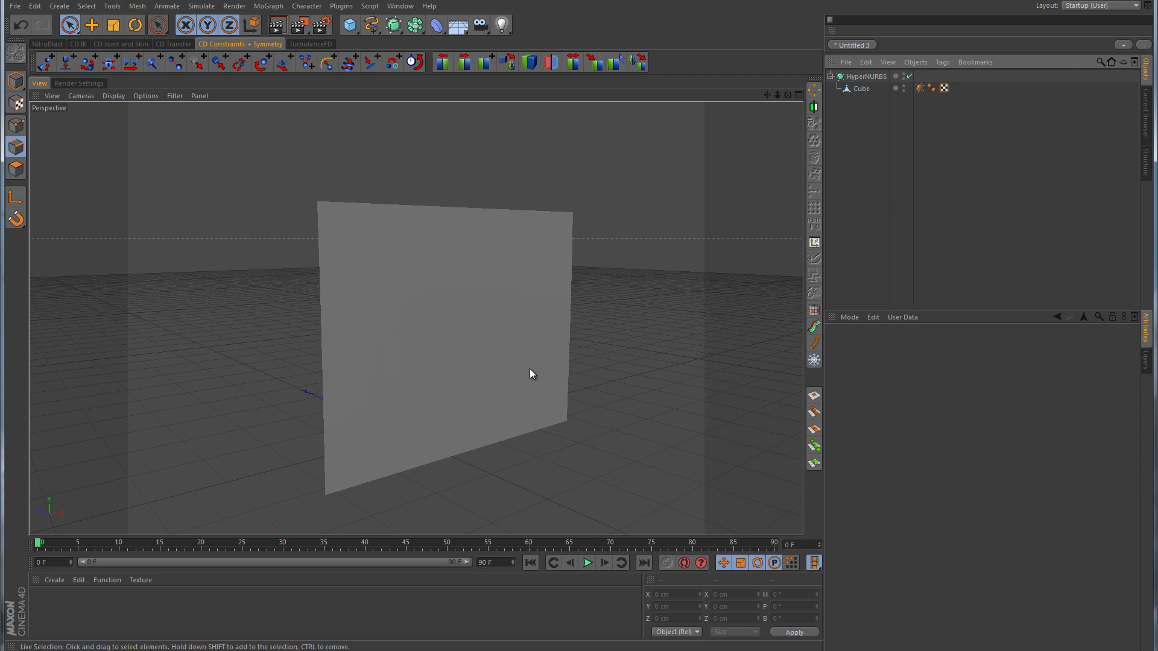
Select the Cube and slice the plane with the first Knife line cuts.
left_click(550, 290)
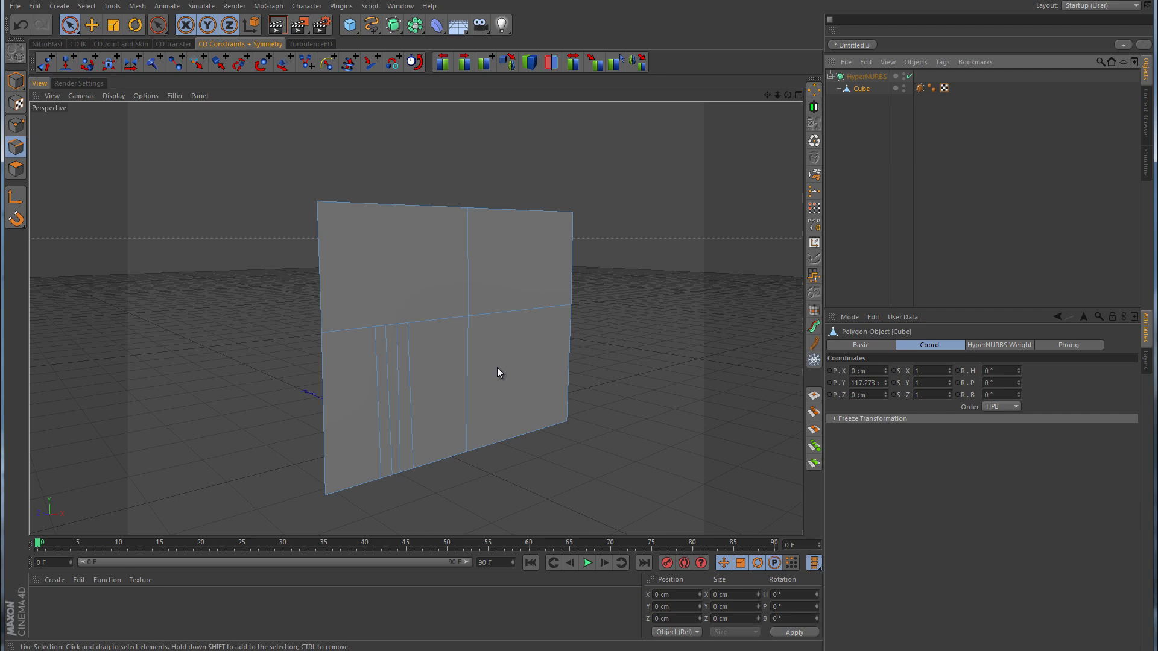
right_click(620, 306)
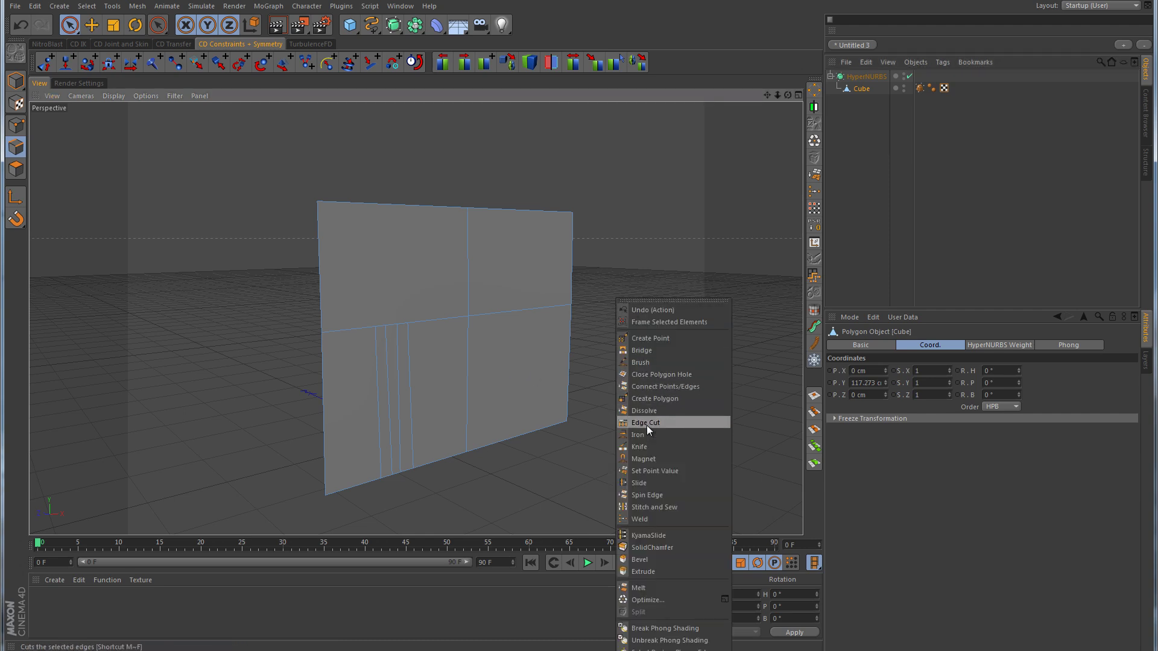
left_click(650, 448)
left_click_drag(284, 445, 647, 361)
left_click_drag(232, 393, 670, 310)
left_click_drag(576, 490, 467, 380)
Add more long horizontal and diagonal knife cuts, then deselect to preview the sliced plane.
left_click_drag(399, 517, 609, 230)
left_click_drag(579, 344, 677, 445)
left_click_drag(152, 374, 602, 506)
left_click_drag(382, 504, 605, 118)
left_click_drag(666, 347, 142, 340)
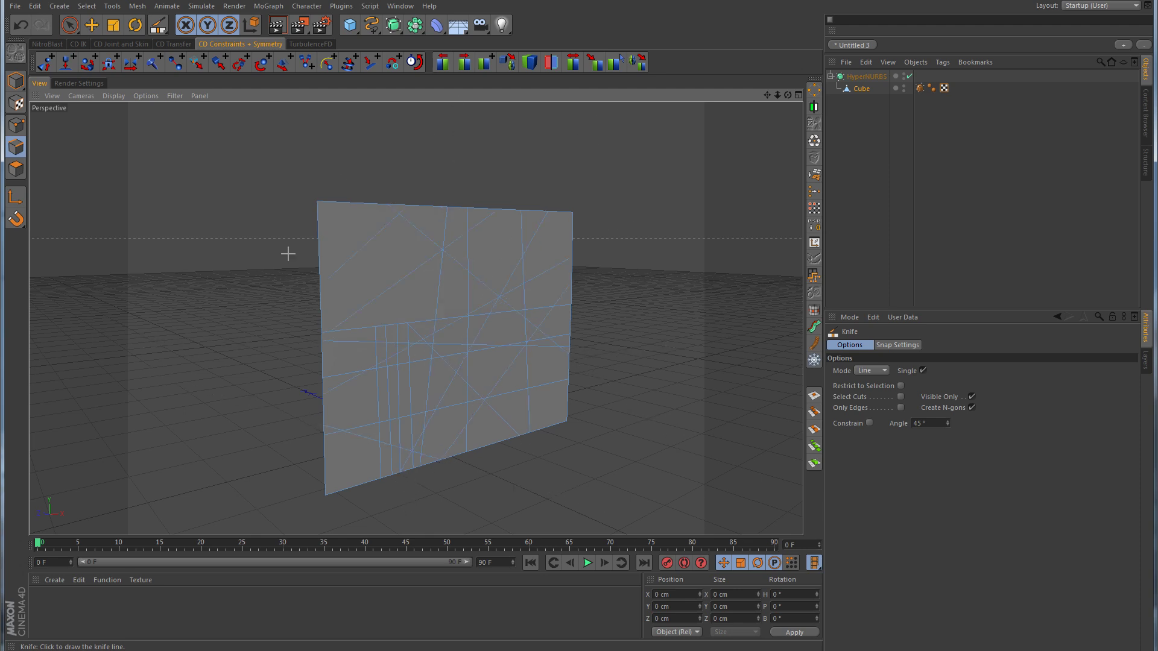
left_click_drag(207, 201, 707, 369)
left_click(1018, 175)
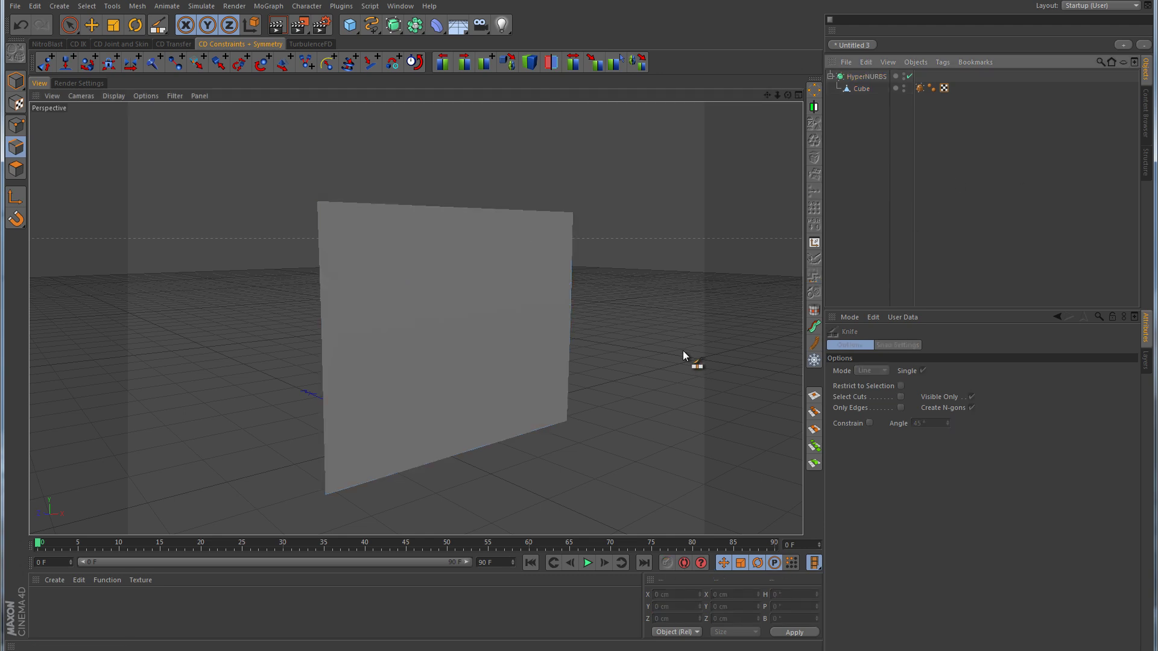
Undo all knife cuts and edits back to the unsmoothed box split by one edge.
key("ctrl+z")
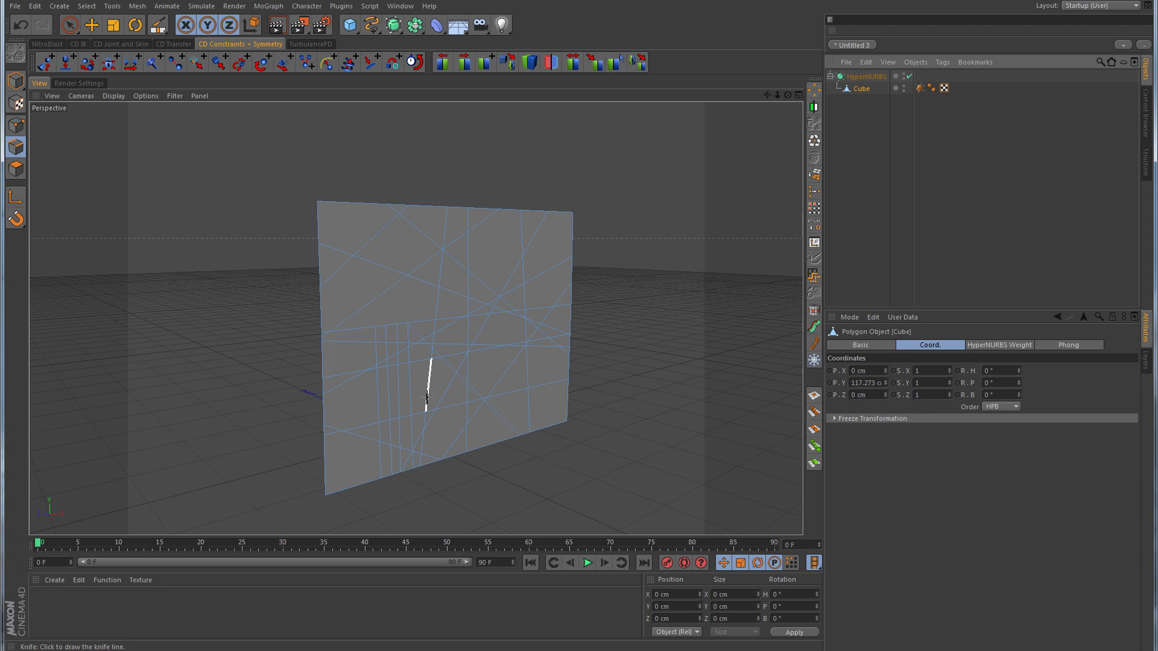
left_click(993, 164)
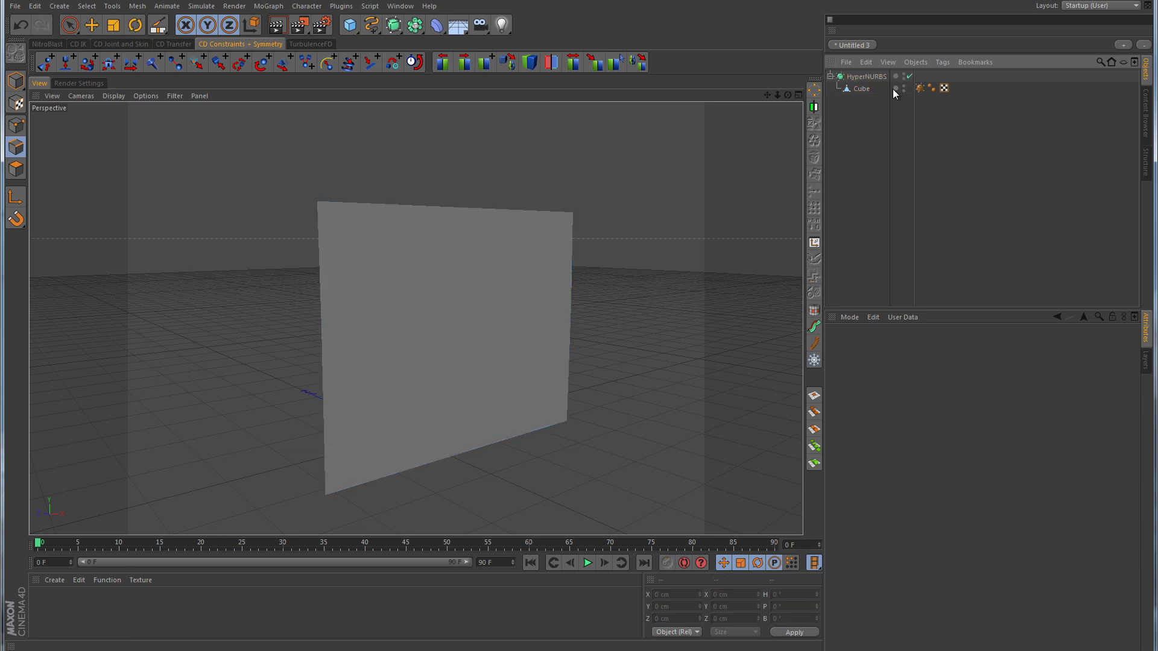
left_click_drag(698, 305, 724, 227, "alt")
key("ctrl+z")
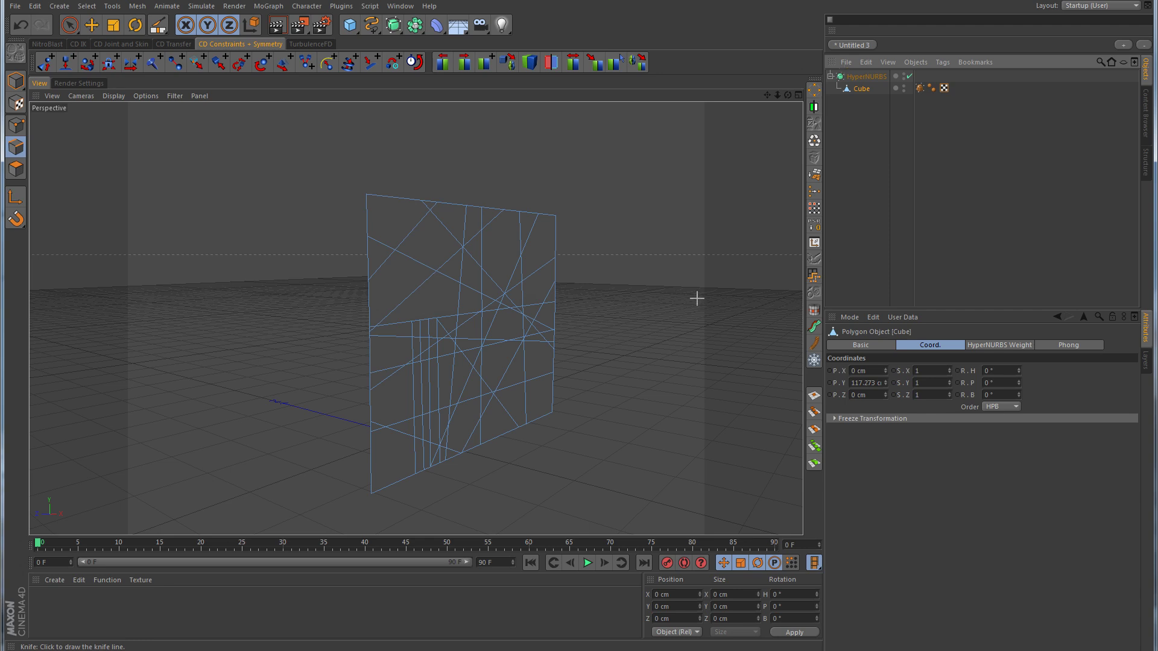
key("ctrl+z")
key("ctrl+z")
key("ctrl+z")
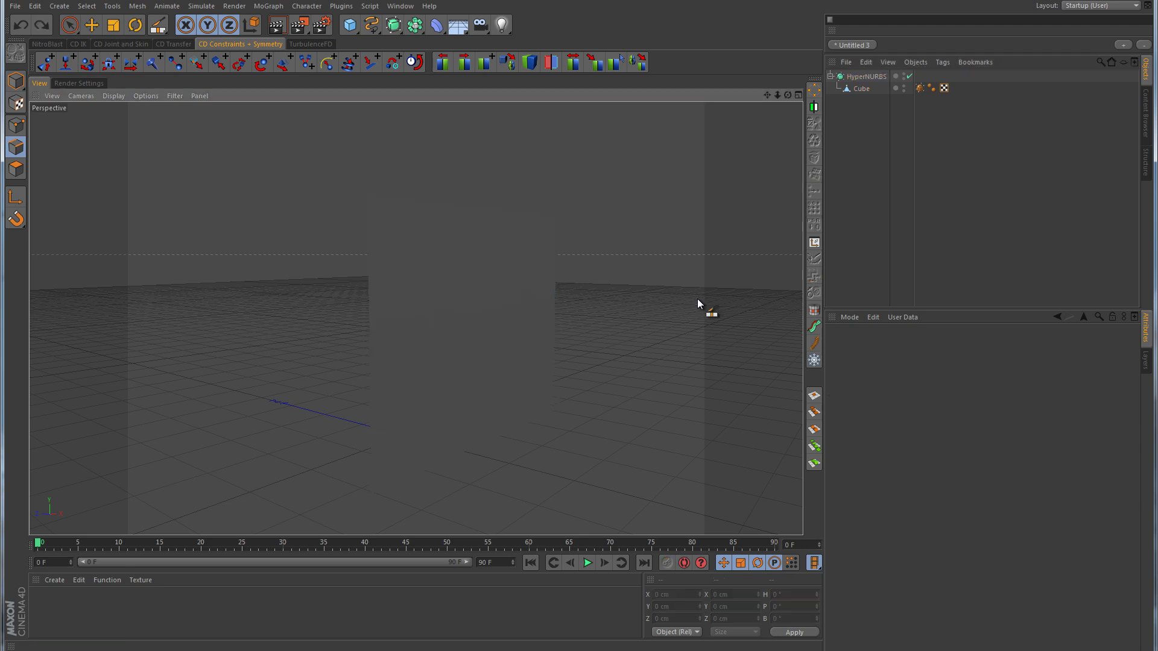
key("ctrl+z")
key("ctrl+z")
key("ctrl+z")
key("ctrl+z")
key("ctrl+z")
key("ctrl+z")
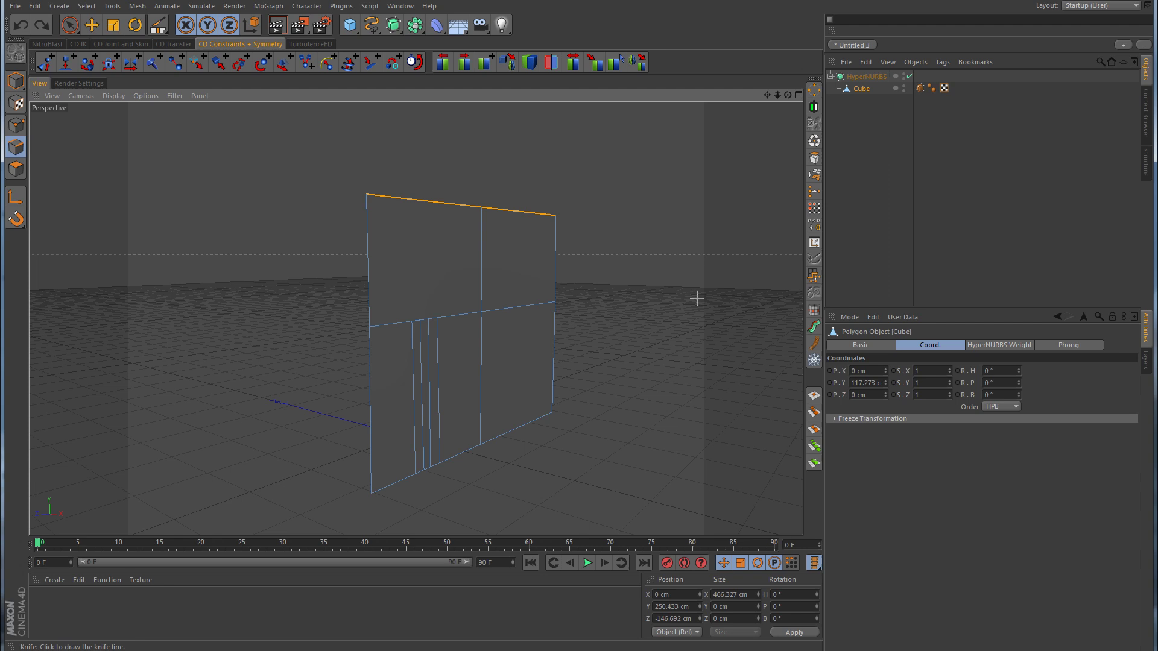
key("ctrl+z")
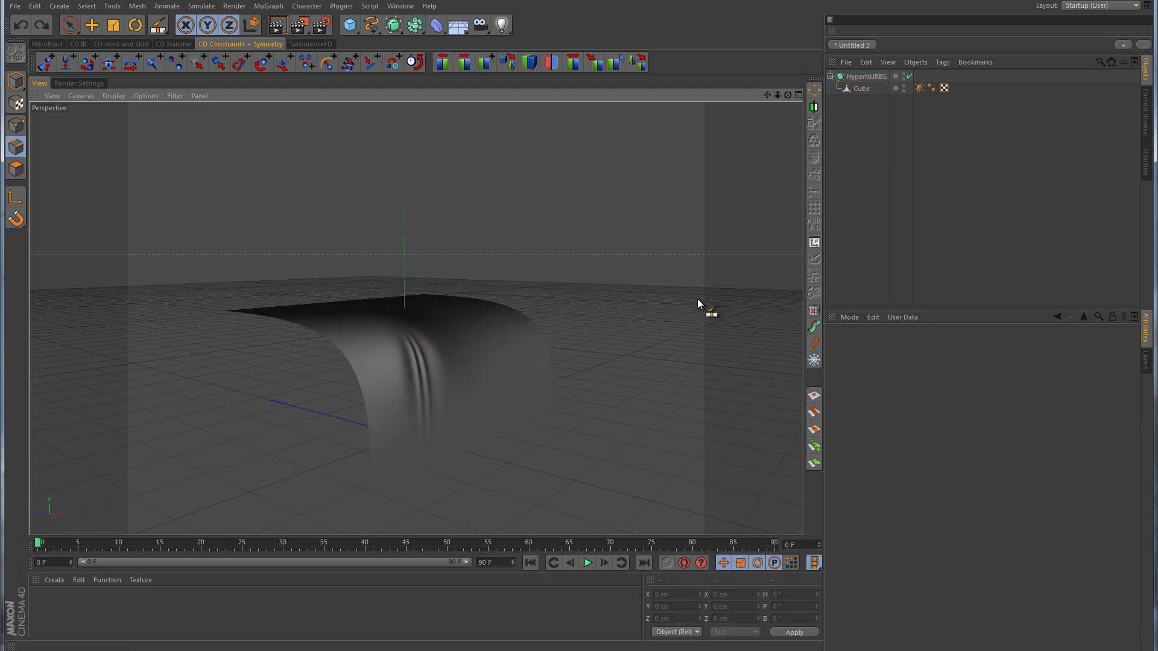
key("ctrl+y")
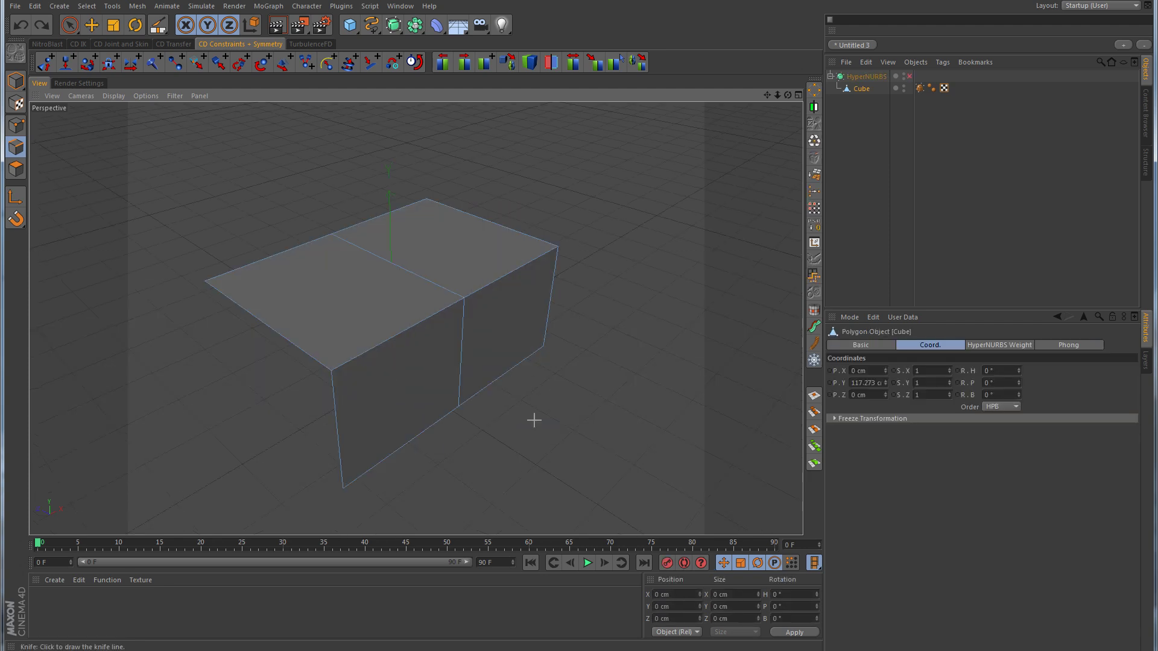
In point mode, pull the top middle point back along the depth axis.
left_click(17, 125)
left_click(70, 25)
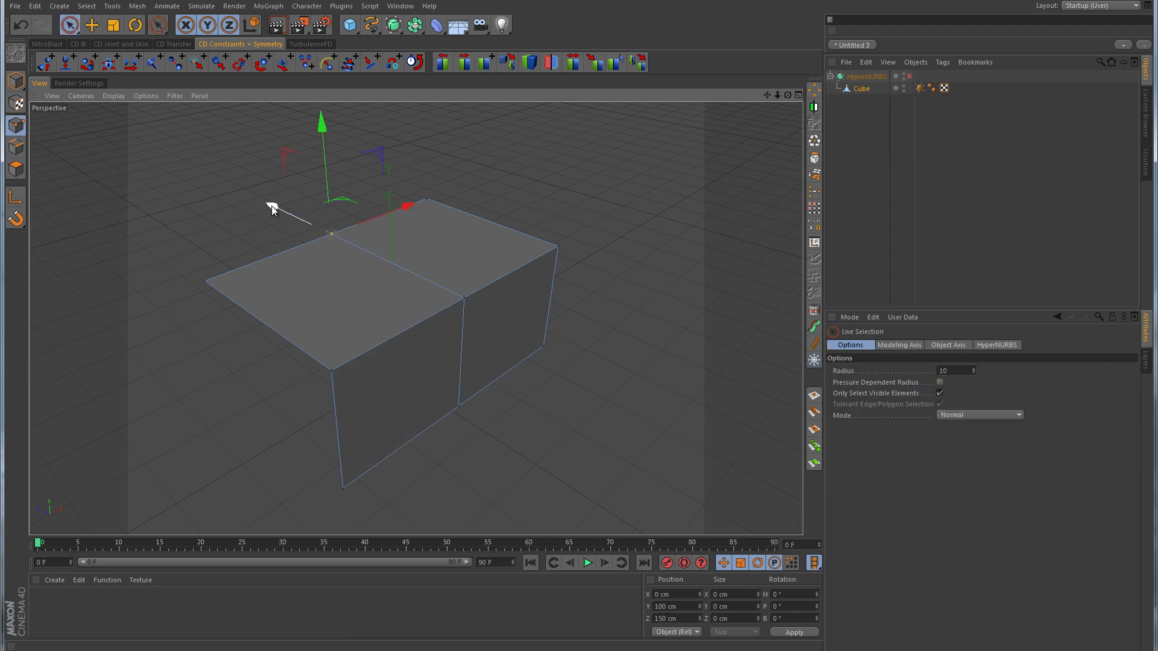
left_click_drag(272, 205, 355, 268)
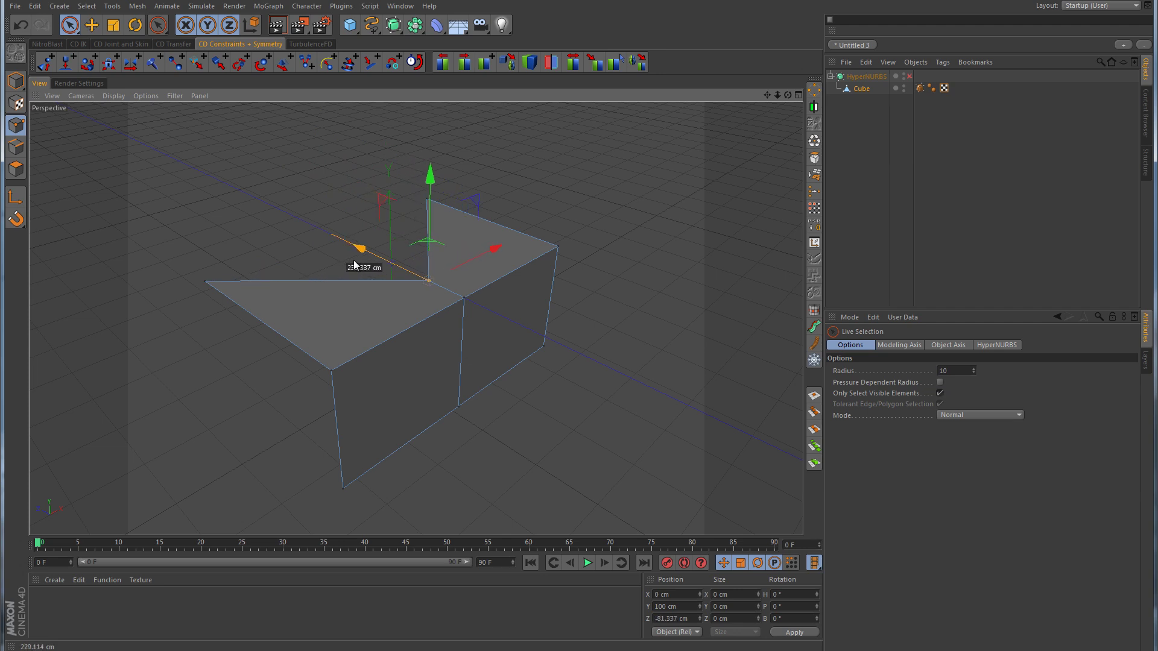
Add two Knife loop cuts, one on the right part and one on the left.
right_click(595, 215)
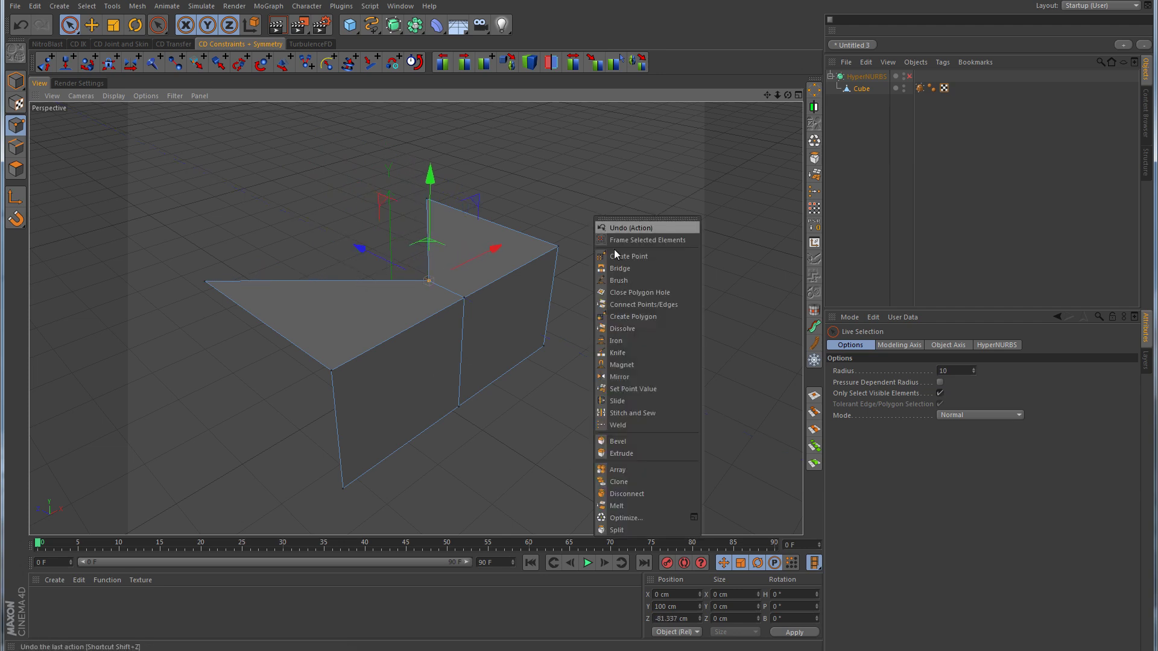
left_click(628, 352)
left_click(882, 367)
left_click(879, 419)
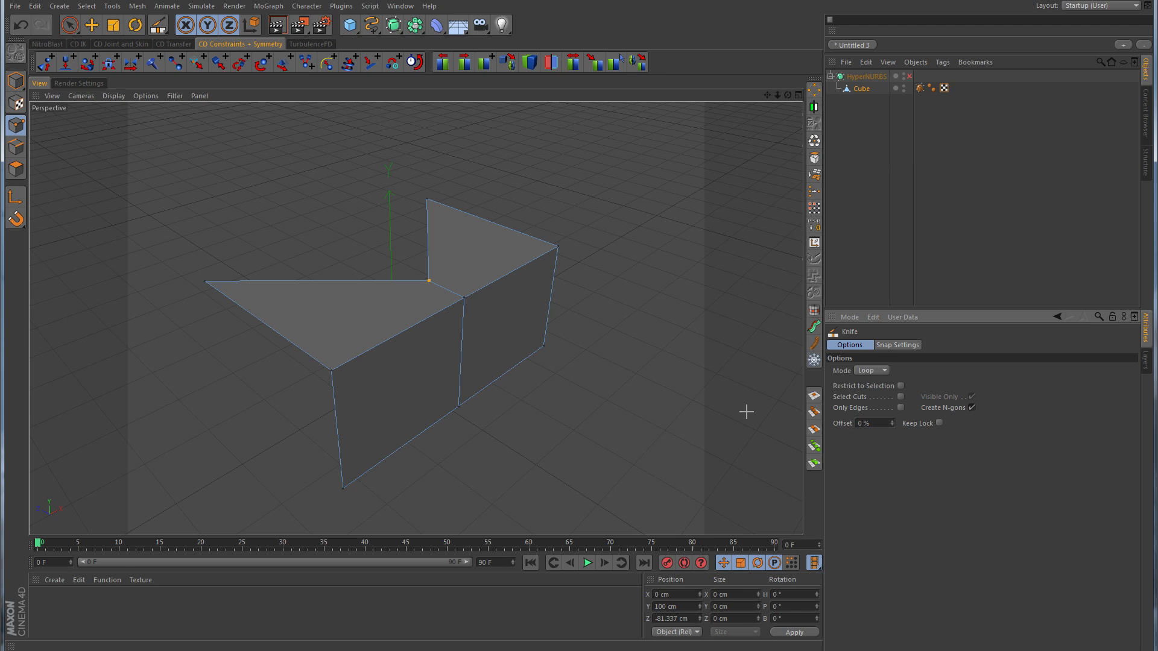
left_click(512, 393)
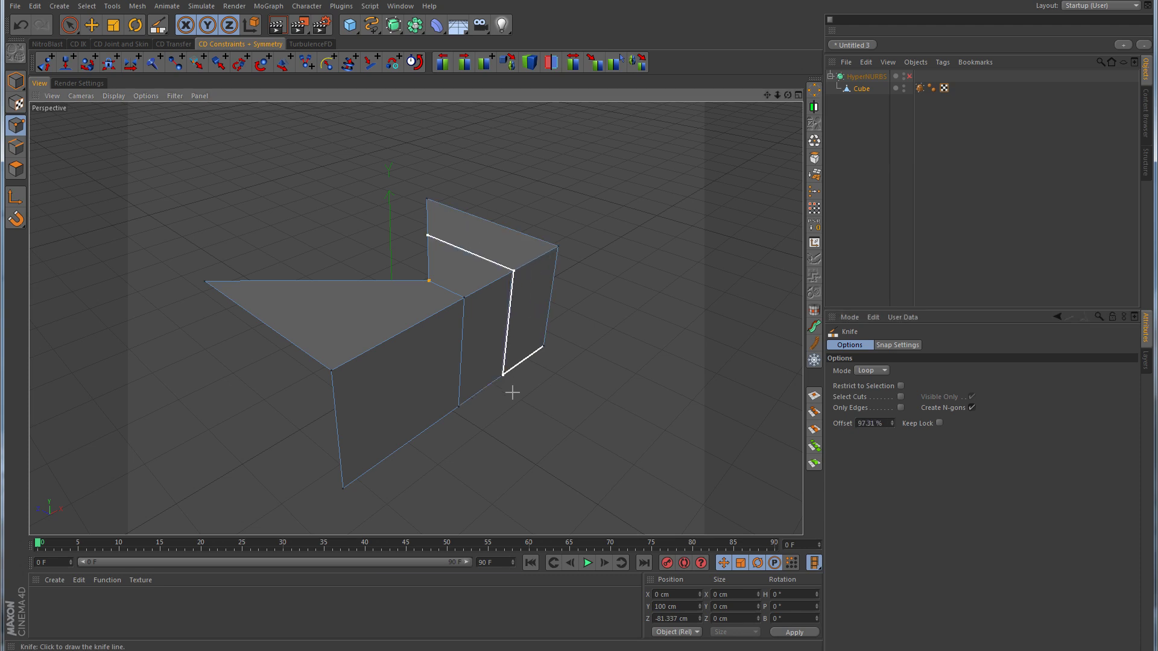
left_click(415, 463)
key("space")
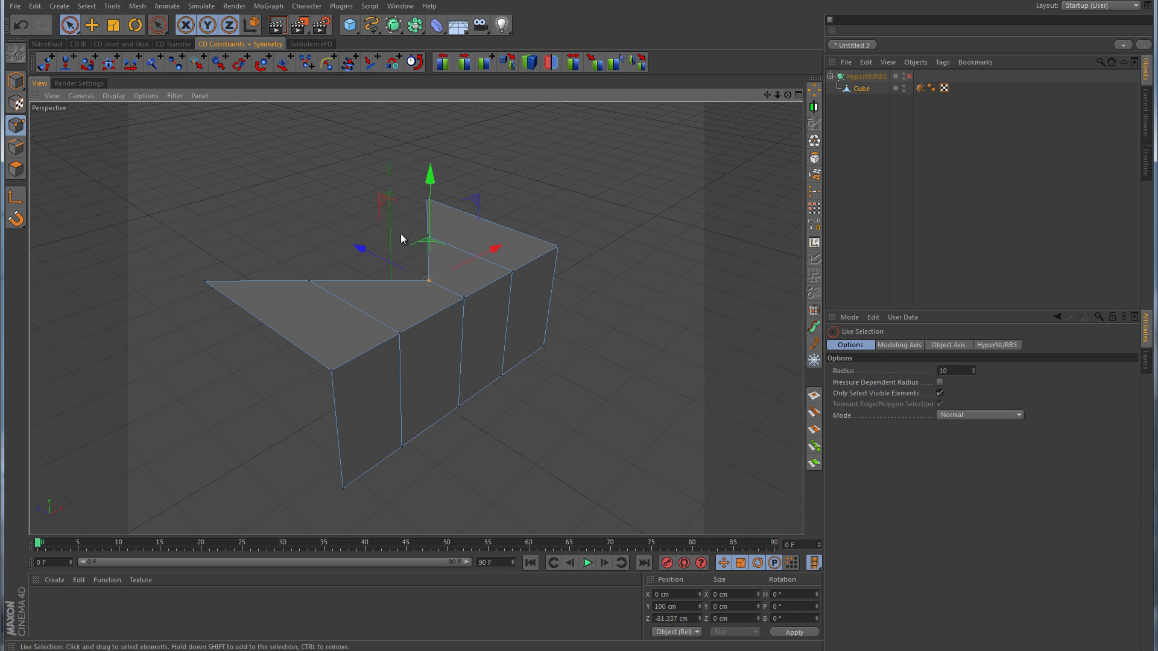
Pull two top points toward the viewer into a V-shaped notch, then clear the selection.
left_click(308, 281, "shift")
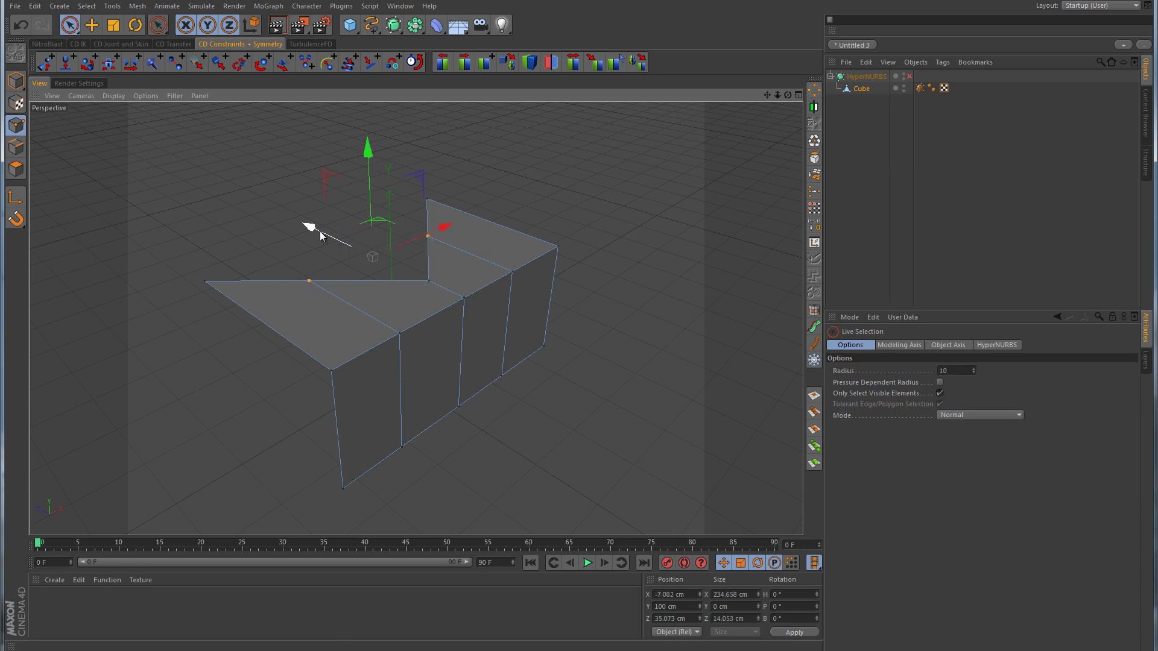
left_click_drag(320, 236, 279, 230)
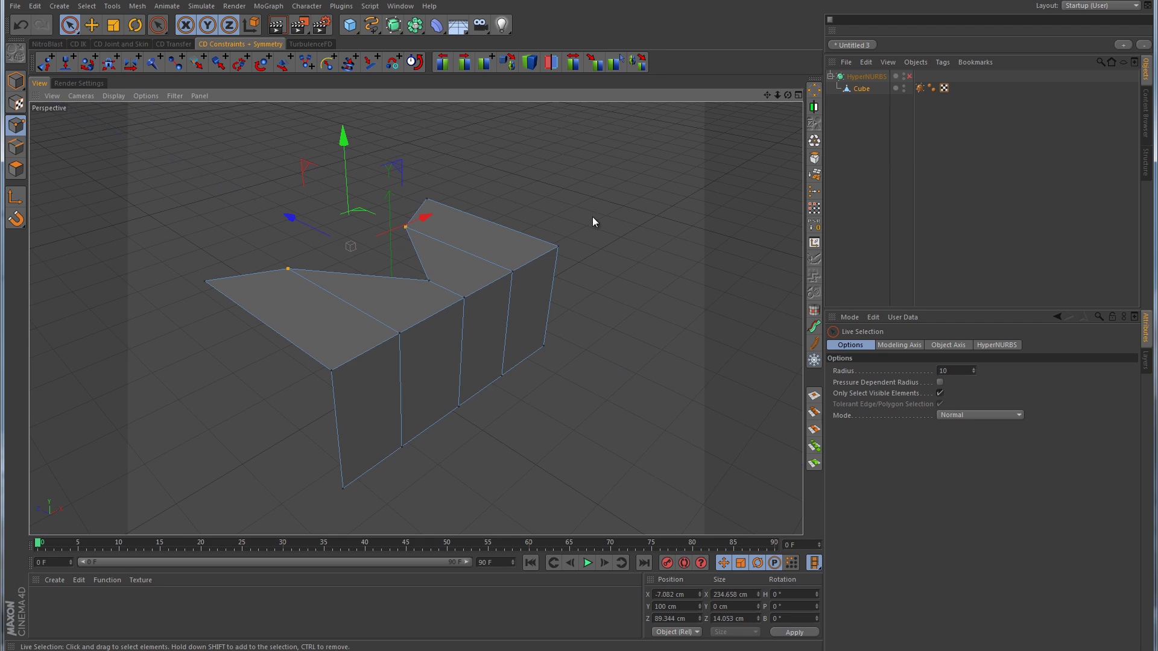
left_click(599, 218)
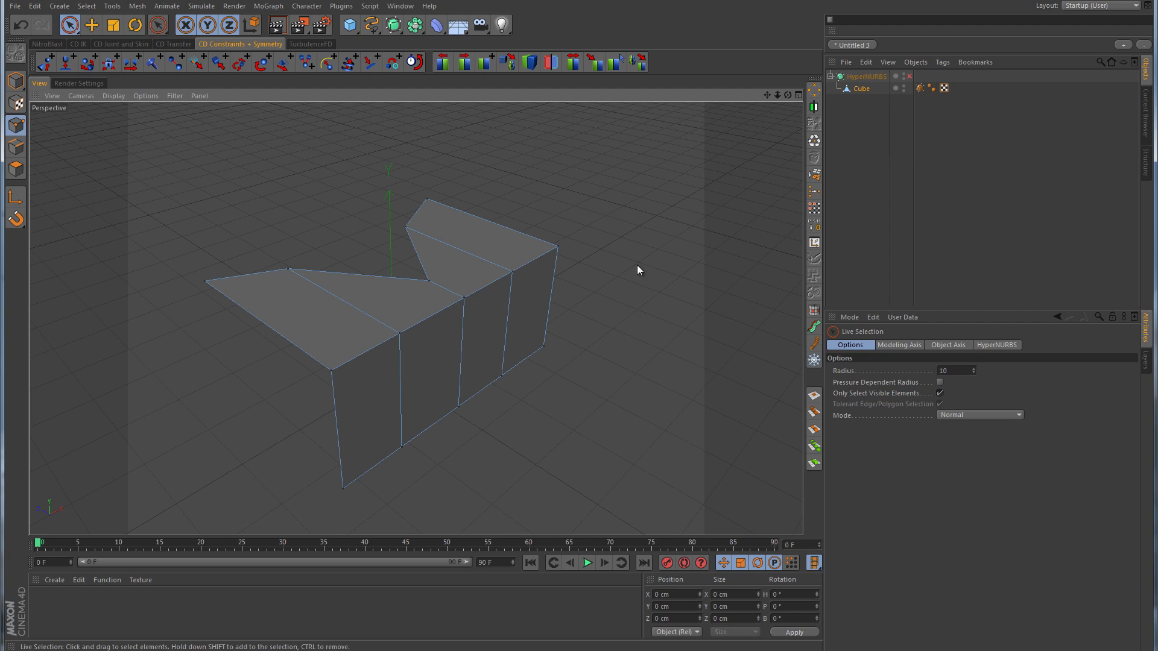
Enable HyperNURBS and orbit and zoom around the smoothed bend from a low angle.
left_click(910, 77)
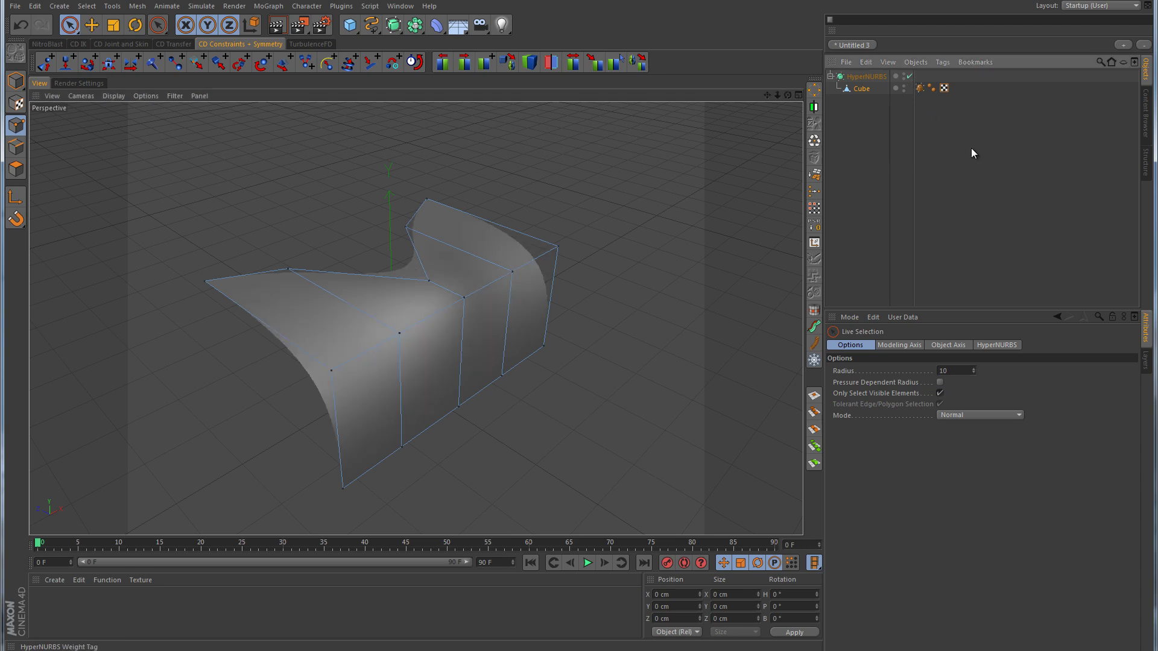
left_click(976, 151)
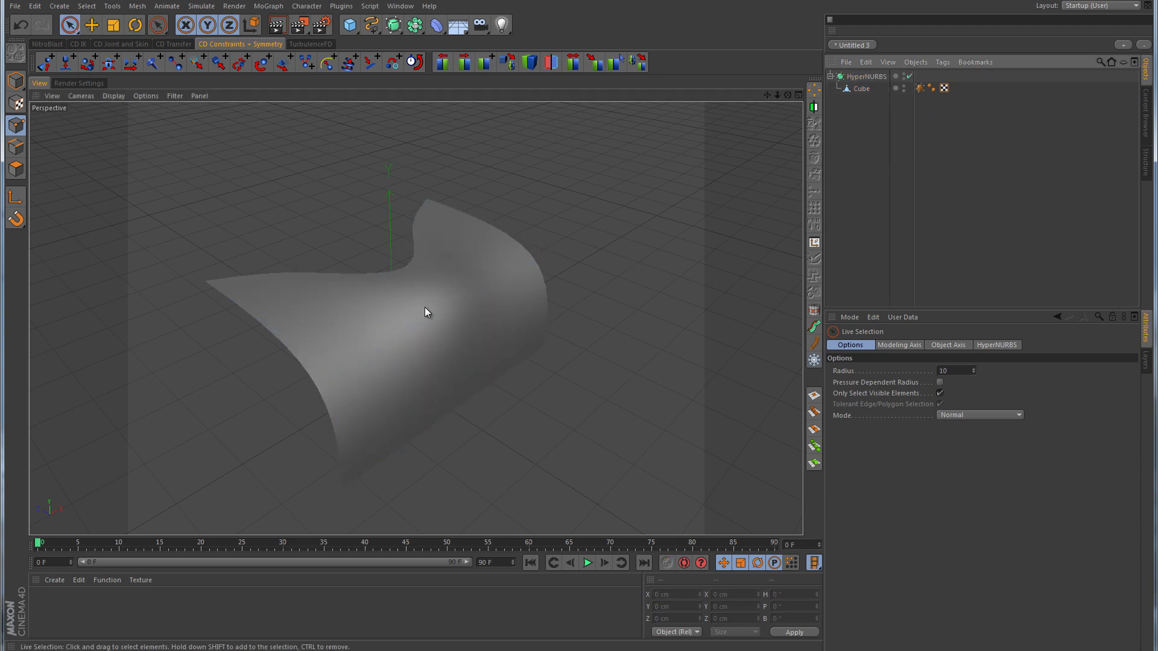
mouse_move(496, 319)
left_mouse_down("alt")
mouse_move(566, 287)
mouse_move(560, 269)
mouse_move(581, 291)
mouse_move(395, 300)
mouse_move(327, 283)
mouse_move(351, 292)
mouse_move(318, 264)
left_mouse_up("alt")
scroll(593, 271, "up", 3)
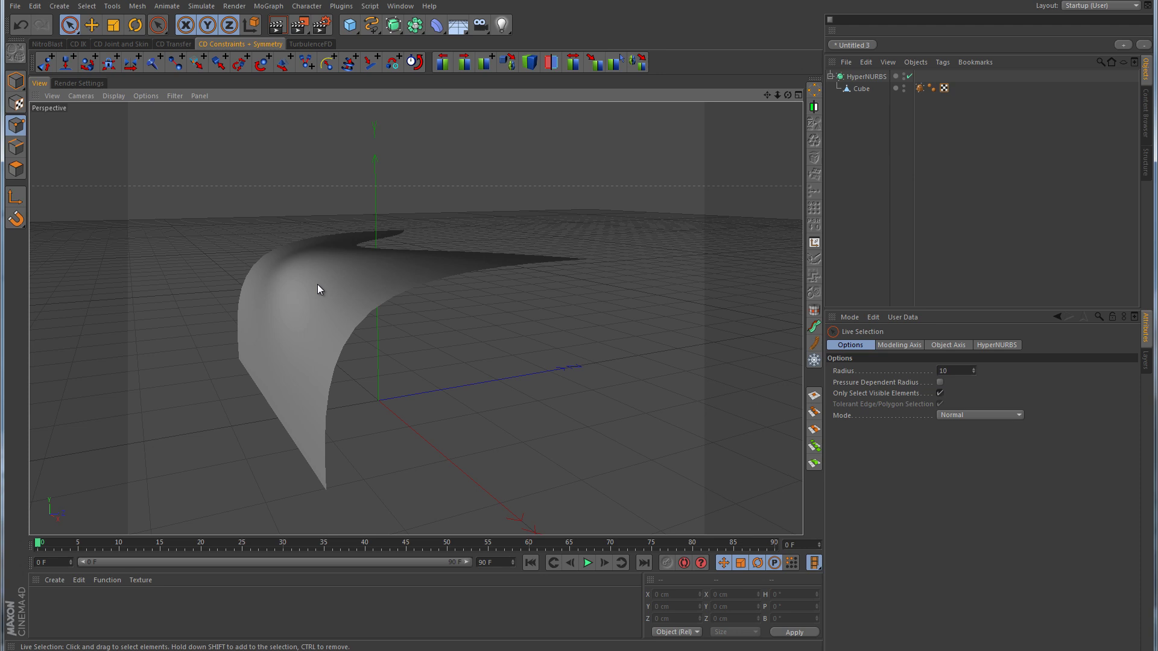
Select the Cube, disable HyperNURBS, and orbit around the flat polygon cage.
left_click(864, 88)
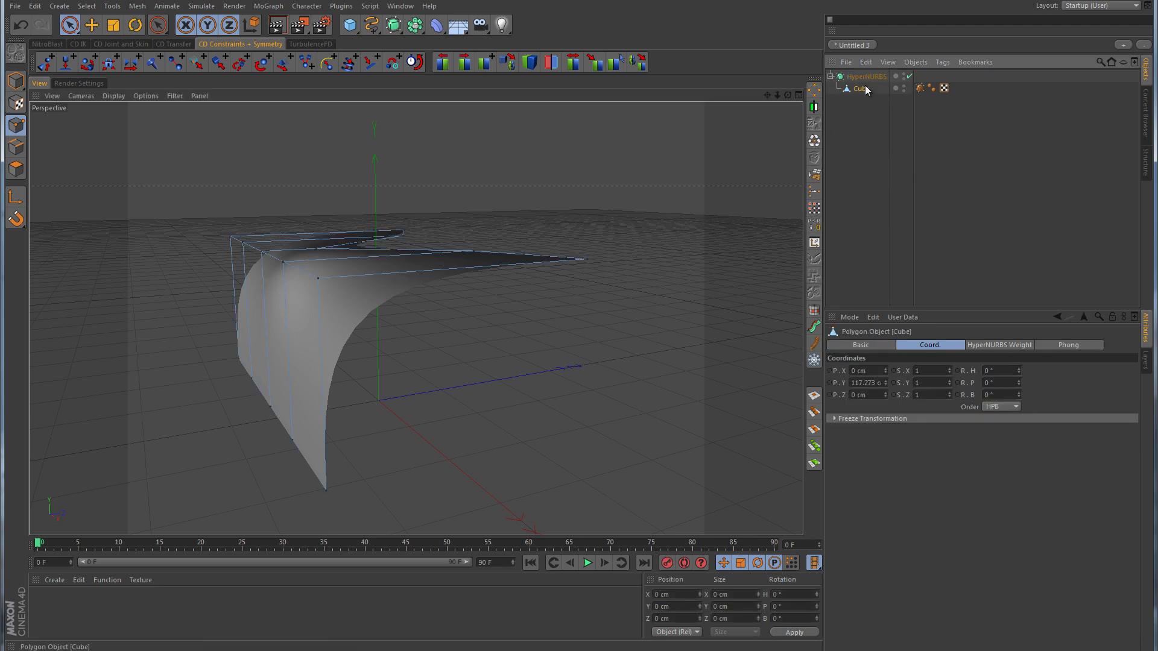
left_click(909, 77)
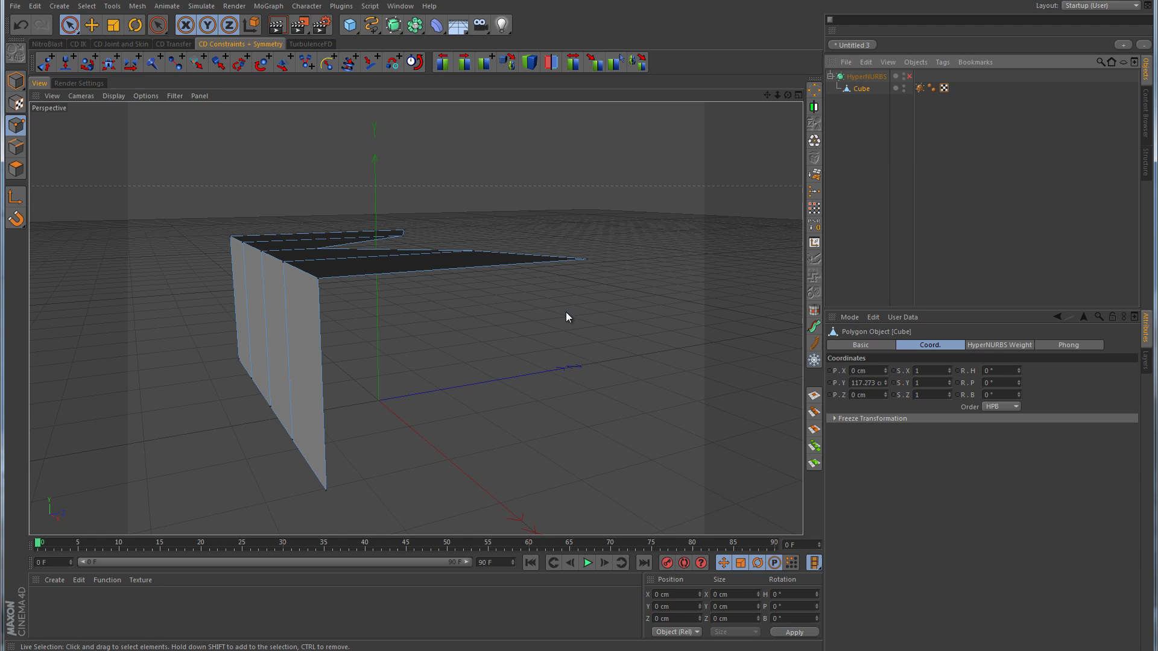
left_click_drag(556, 320, 529, 378, "alt")
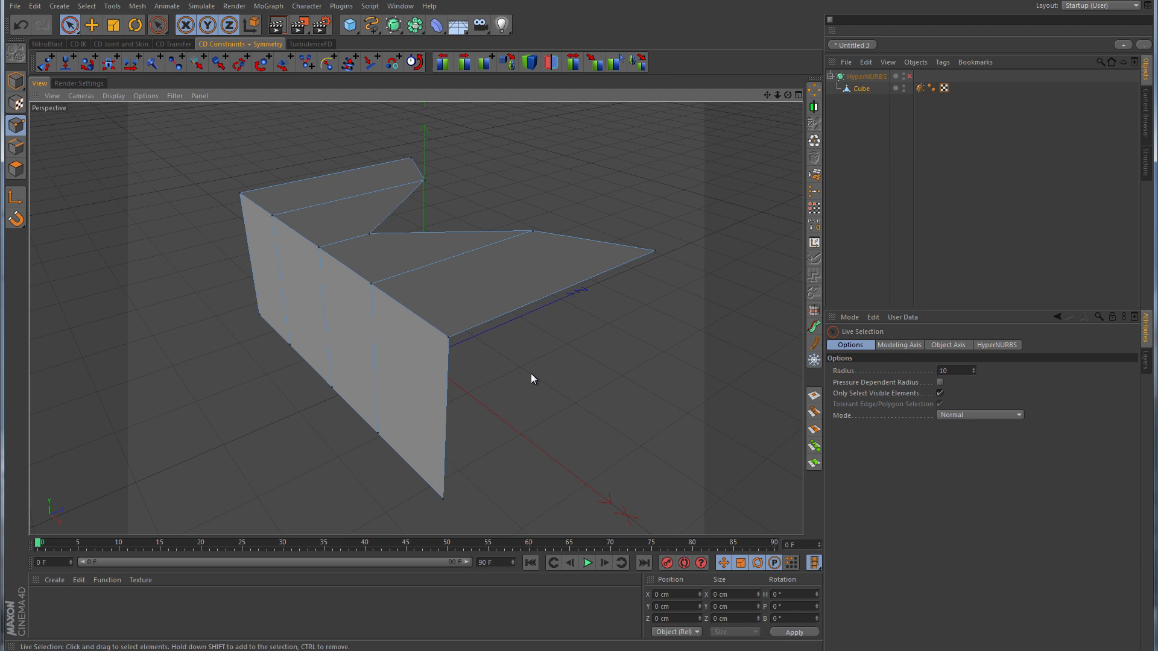
Start Tools > Doodle > Doodle Paint with the colour set to bright red.
left_click(112, 6)
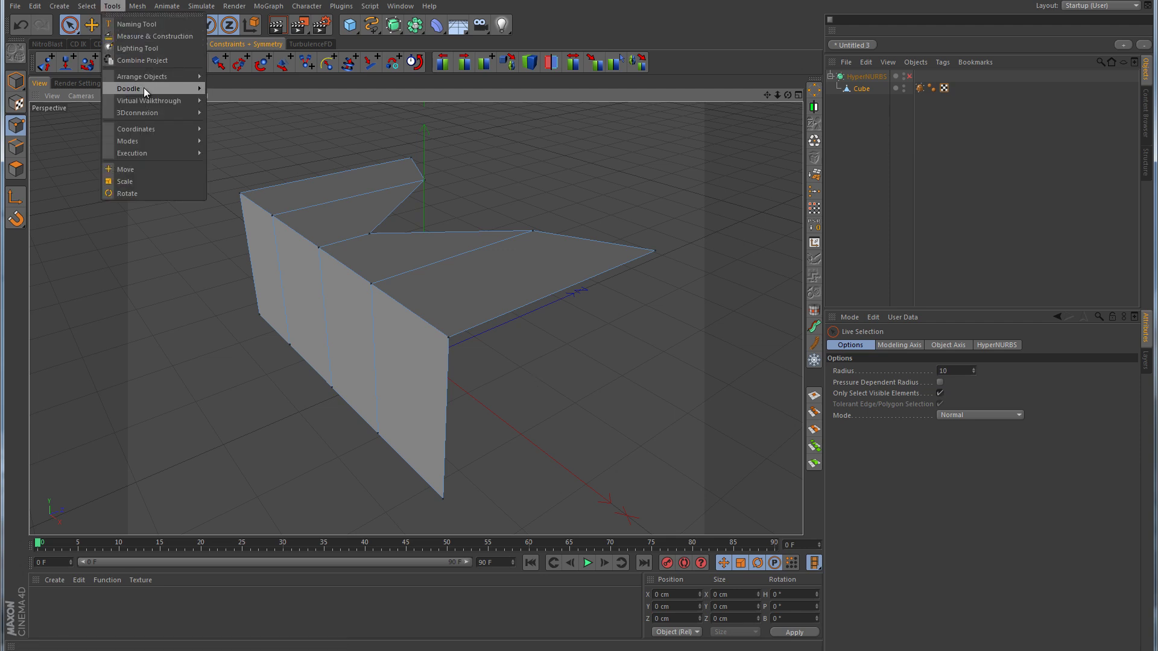
mouse_move(151, 91)
left_click(244, 94)
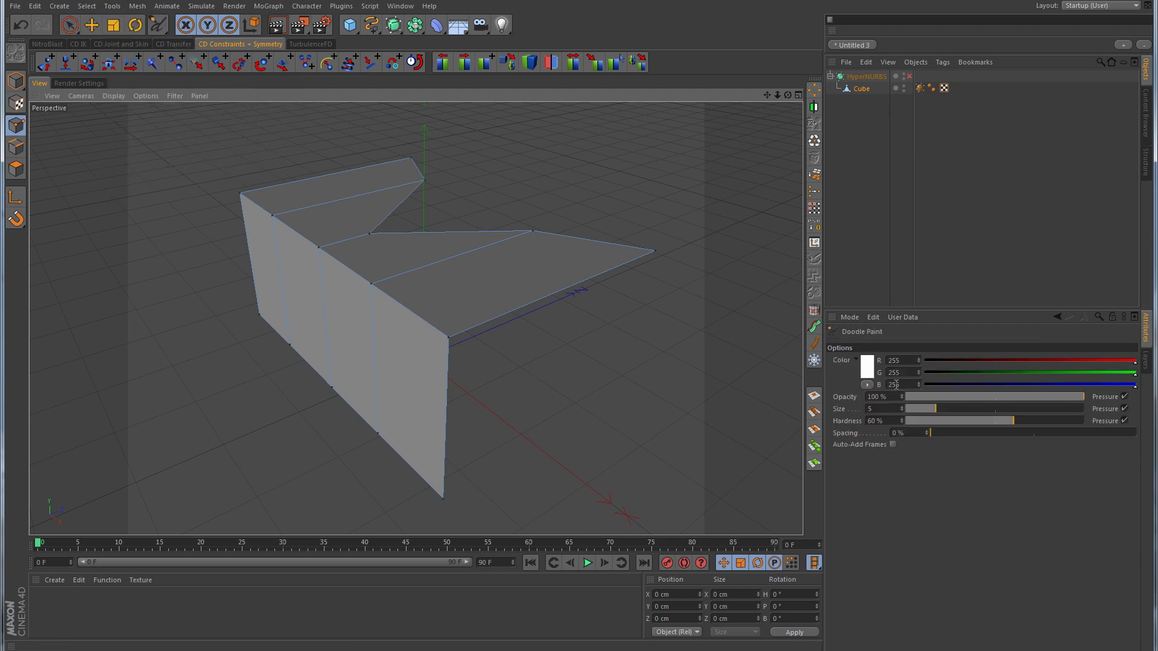
left_click(863, 365)
left_click_drag(887, 339, 885, 327)
left_click(846, 425)
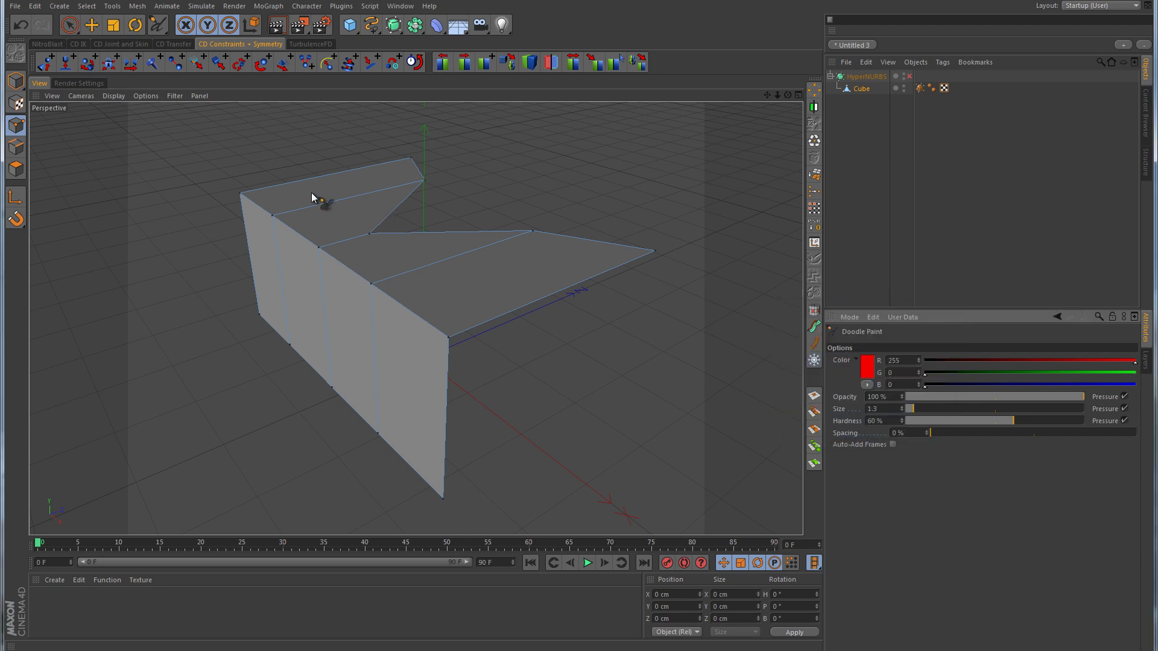
Paint red doodle strokes along the top fold and down the front face.
left_click_drag(260, 194, 460, 334)
left_click_drag(265, 199, 251, 189)
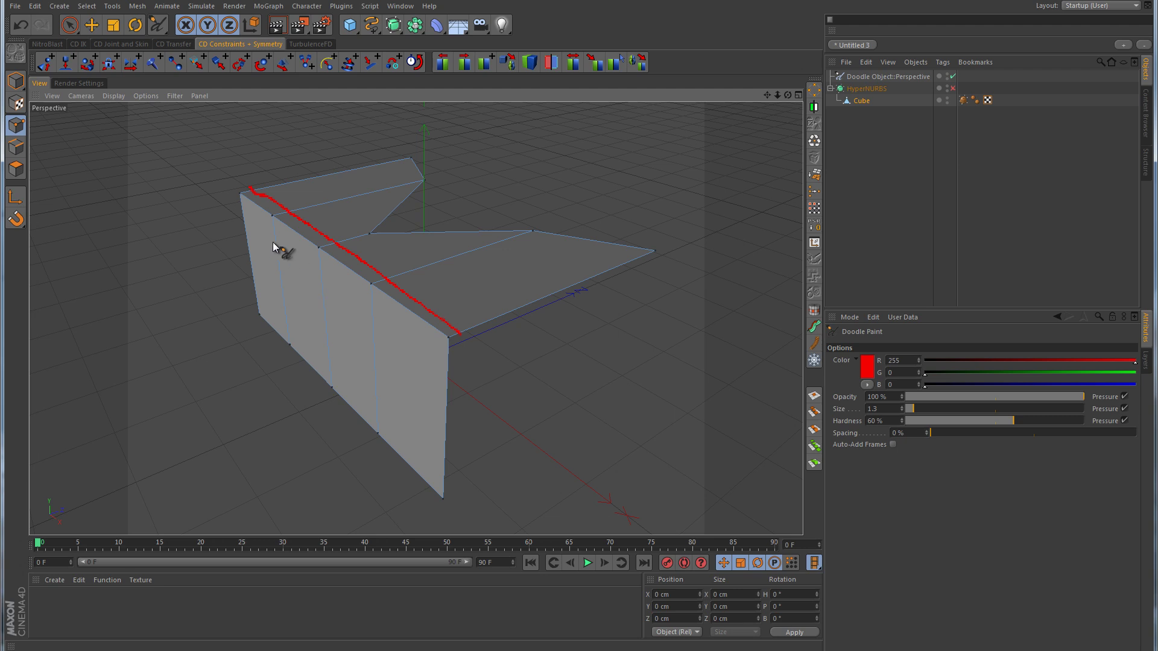
left_click_drag(239, 204, 452, 371)
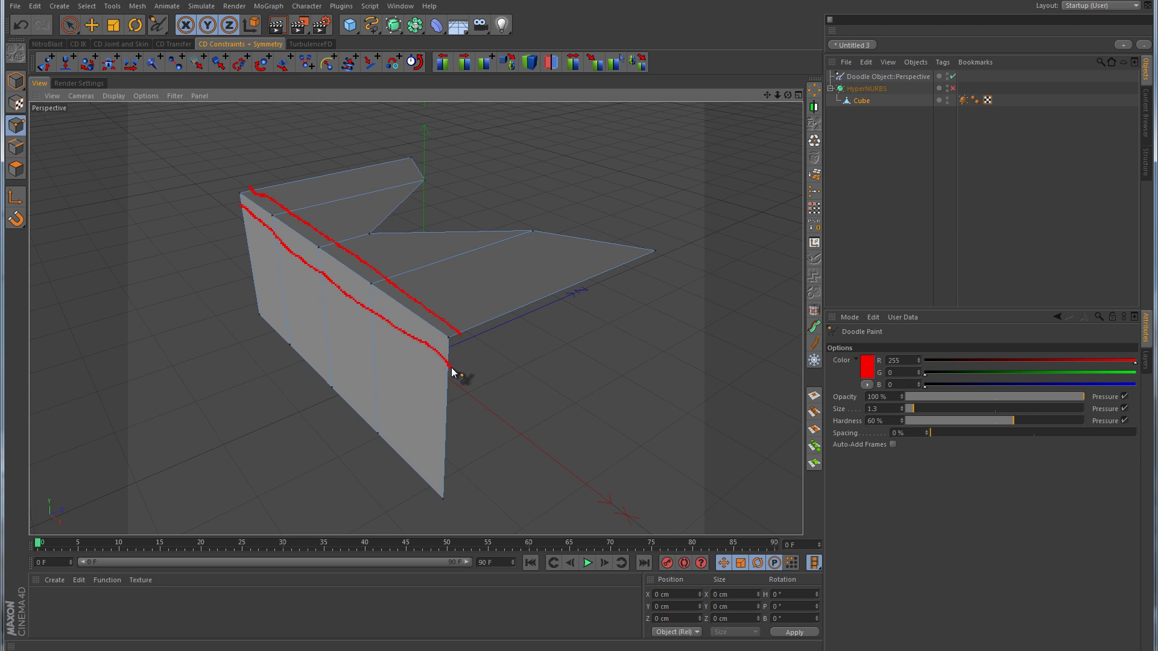
In the maximized Top view, knife-cut a line across the top panels near the fold, then return to Perspective.
right_click(596, 302)
left_click(629, 443)
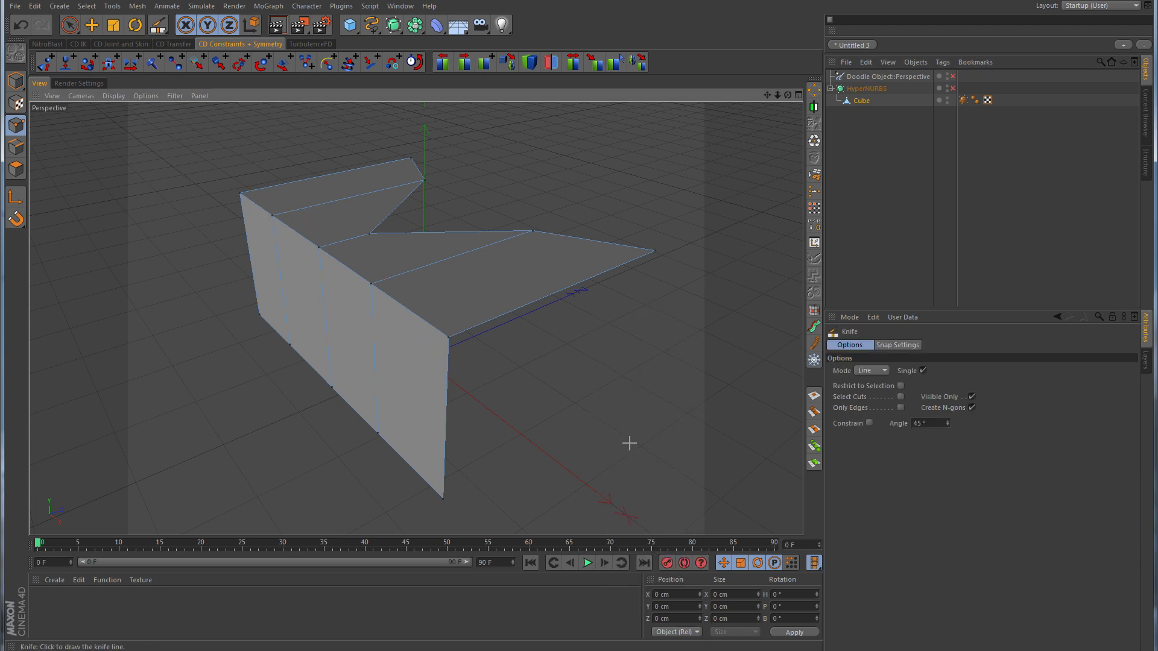
middle_click(615, 371)
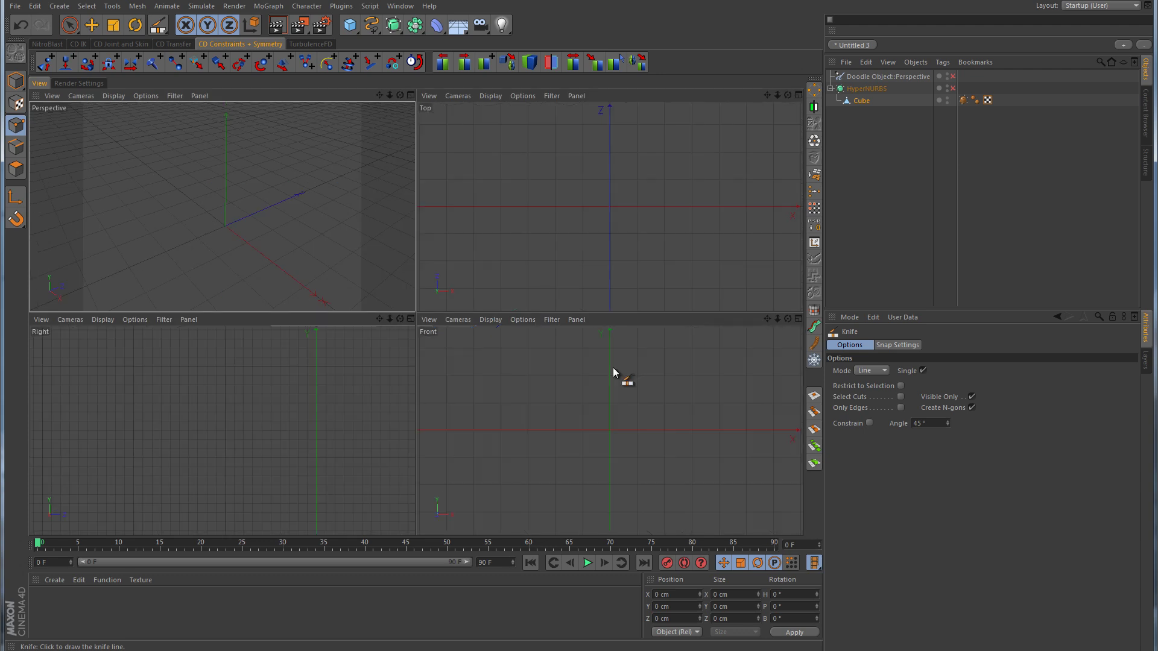
middle_click(552, 254)
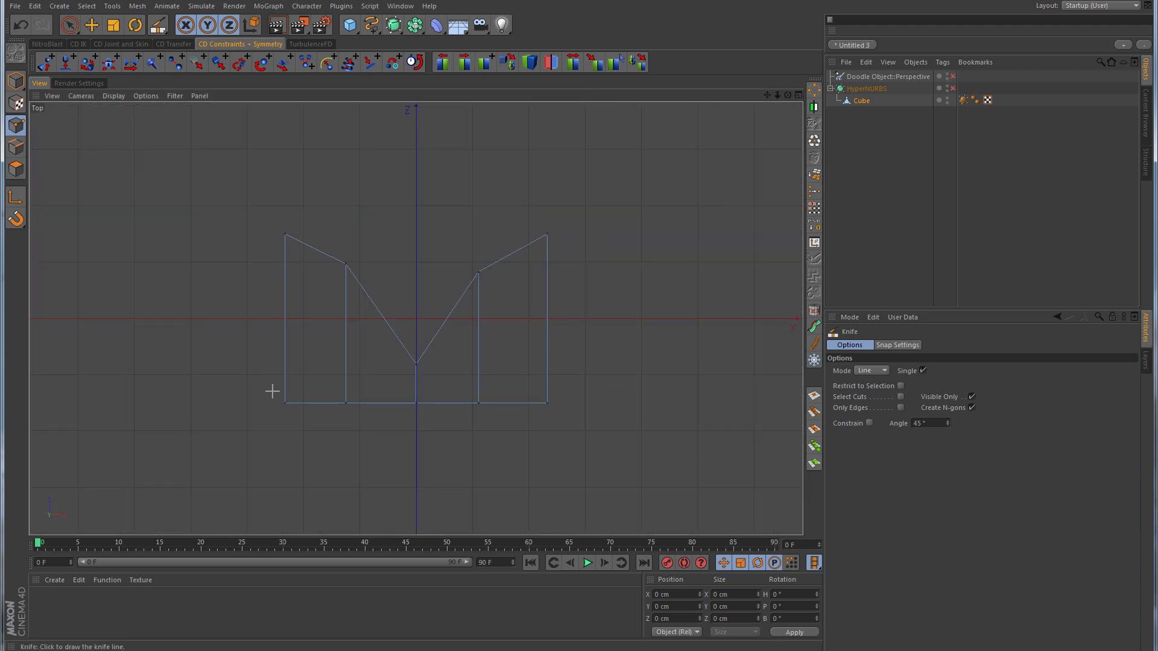
left_click_drag(272, 392, 591, 391)
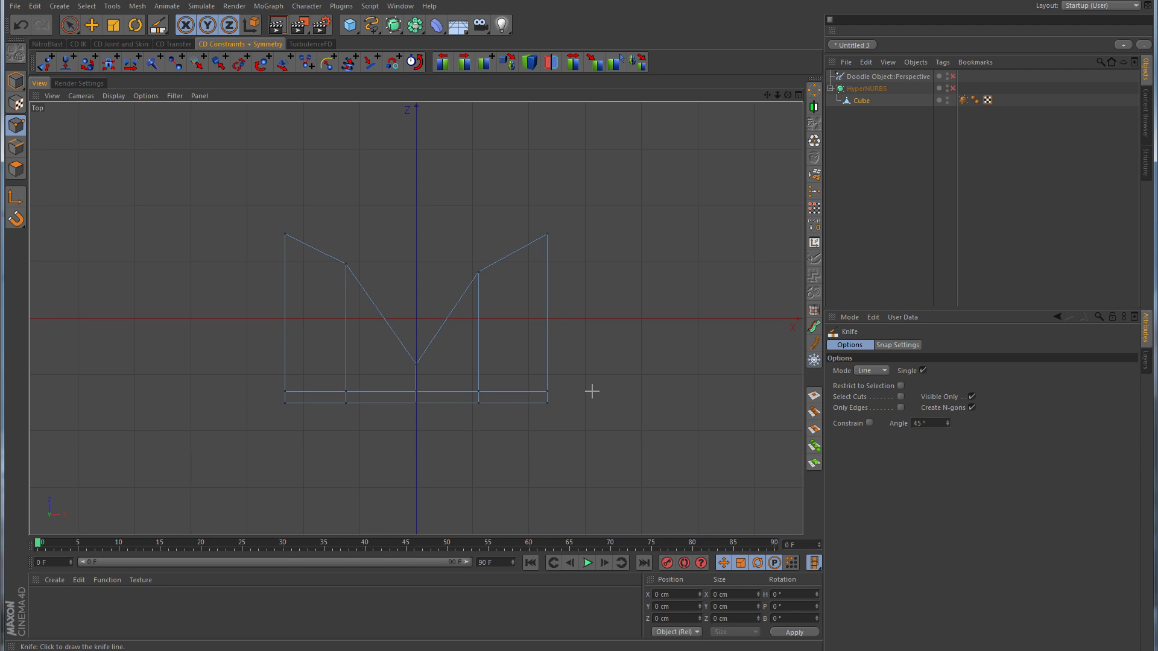
middle_click(638, 310)
middle_click(323, 251)
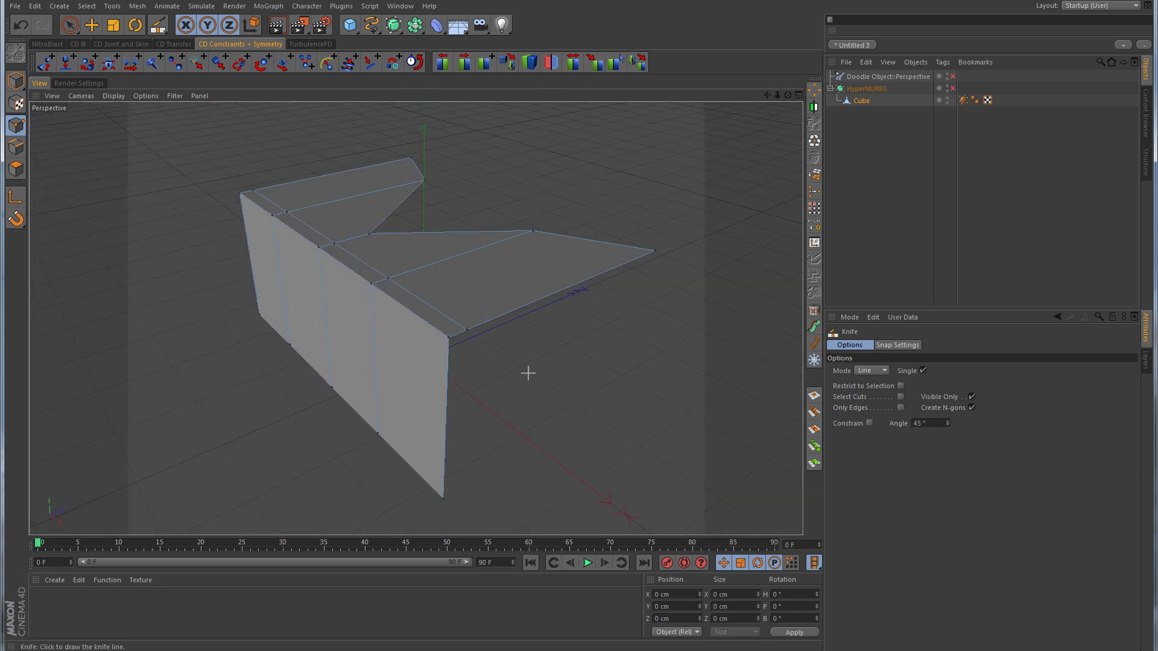
Re-enable HyperNURBS and orbit closer to the bent corner.
left_click(953, 88)
left_click(1025, 171)
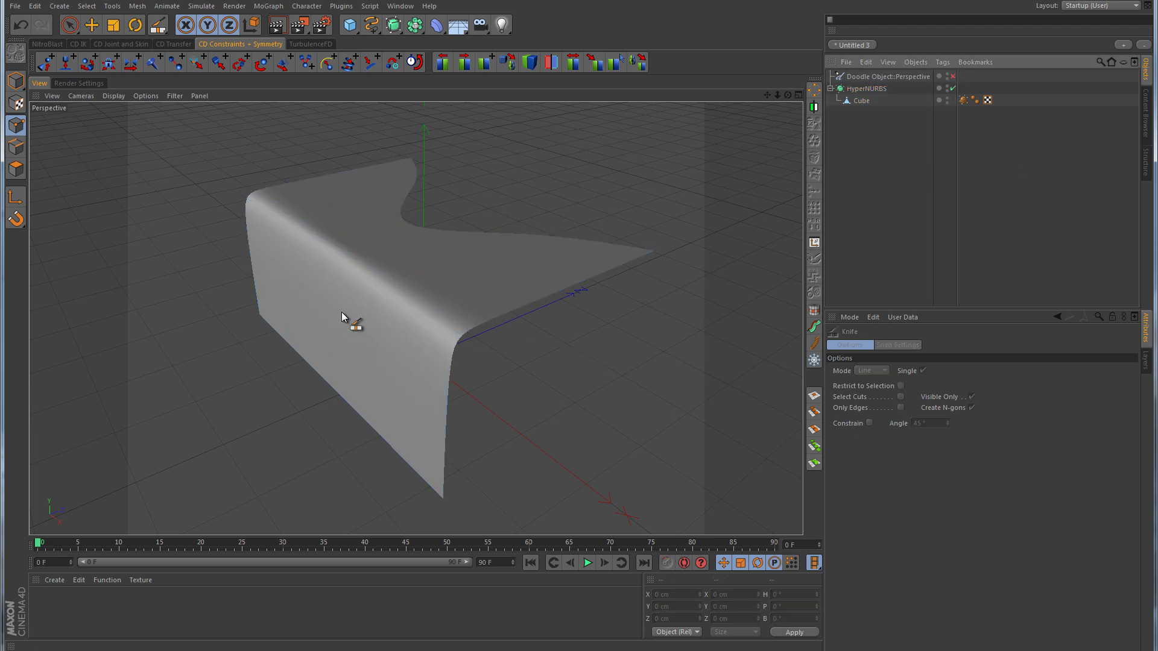
left_click_drag(458, 307, 490, 331, "alt")
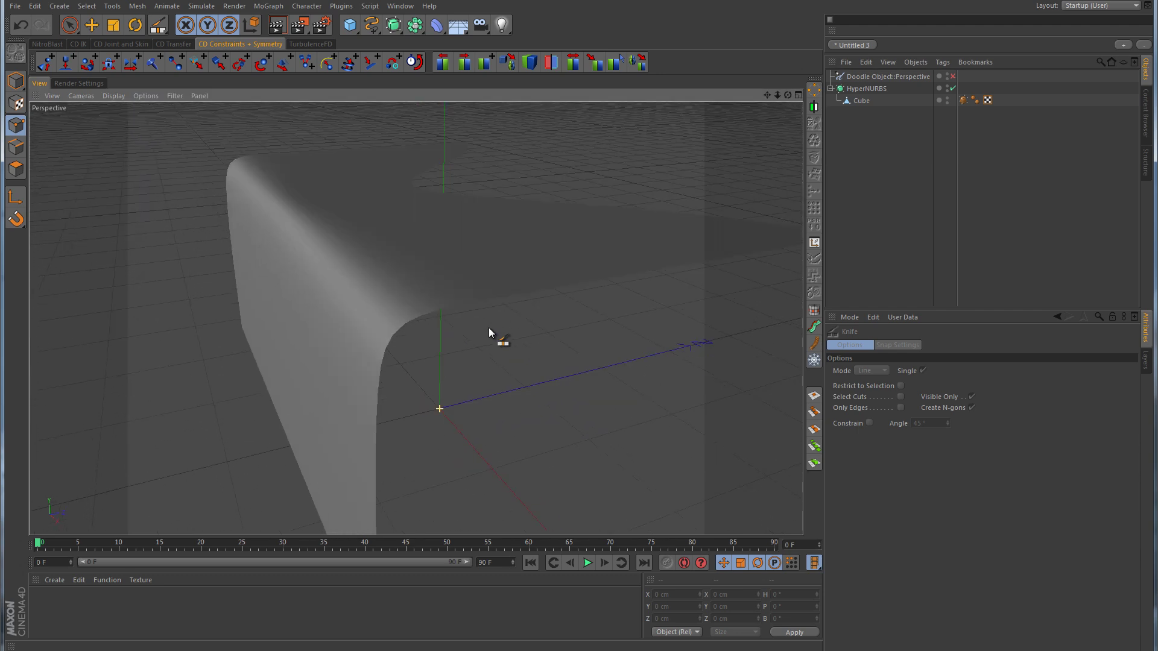
Select the four points along the new edge and slide them toward the fold.
left_click(927, 103)
key("space")
mouse_move(235, 151)
left_mouse_down()
mouse_move(430, 334)
mouse_move(497, 345)
mouse_move(463, 347)
mouse_move(504, 323)
left_mouse_up()
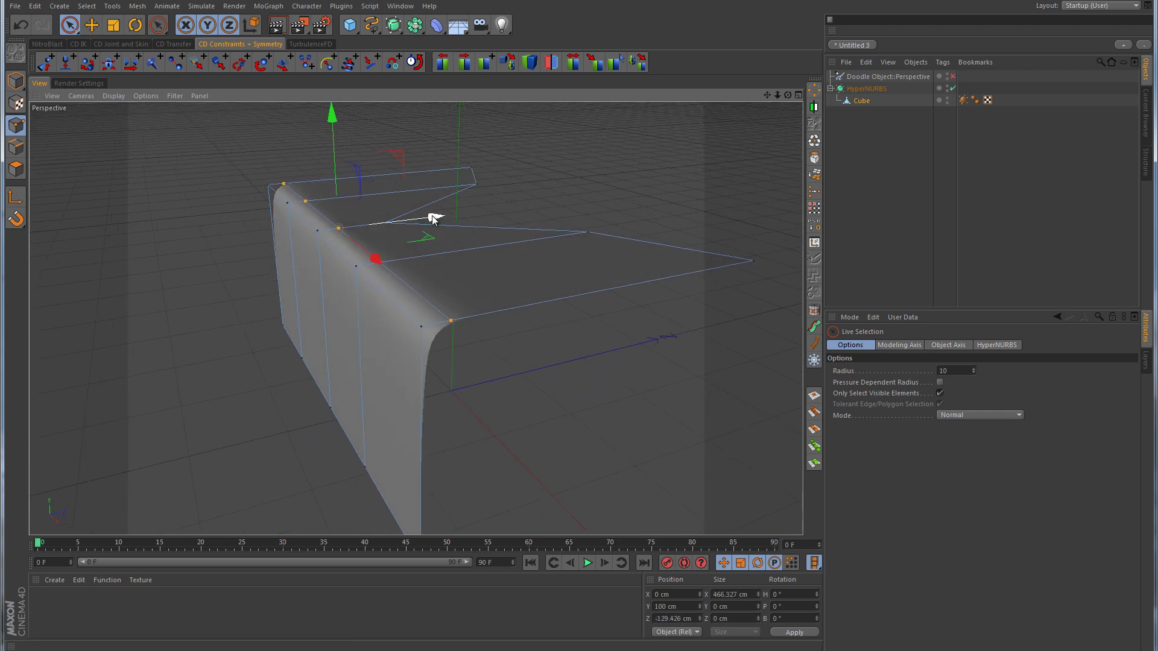
left_click_drag(435, 218, 473, 219)
left_click_drag(448, 364, 404, 312, "alt")
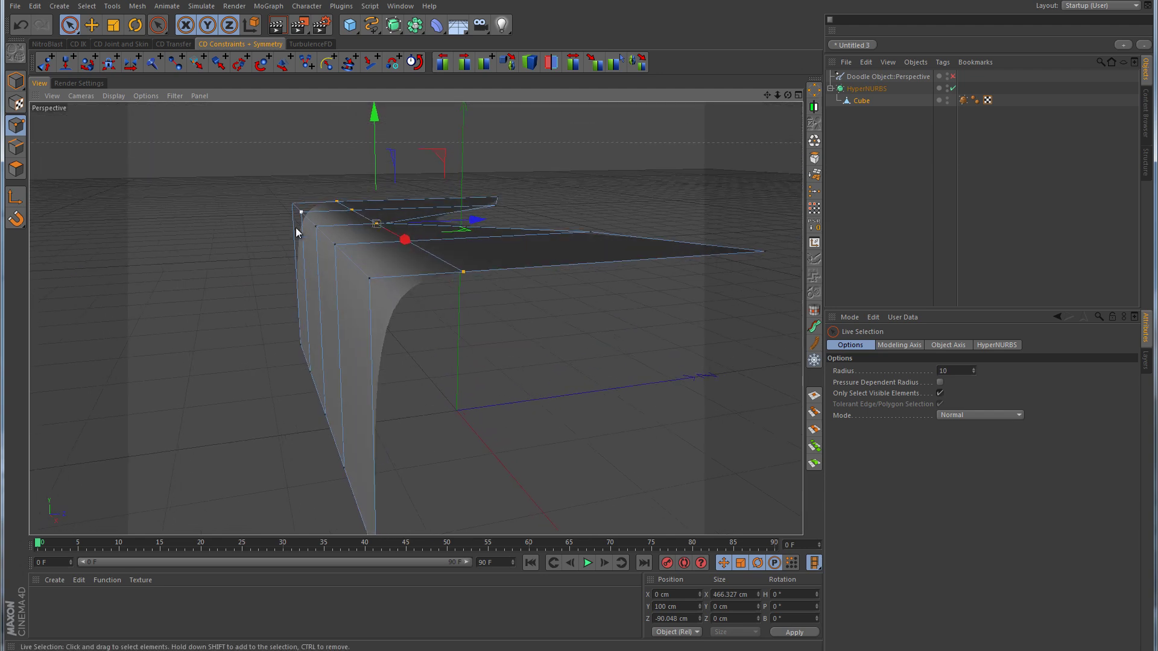
left_click_drag(450, 346, 468, 370, "alt")
left_click_drag(473, 223, 422, 220)
left_click_drag(458, 359, 512, 376, "alt")
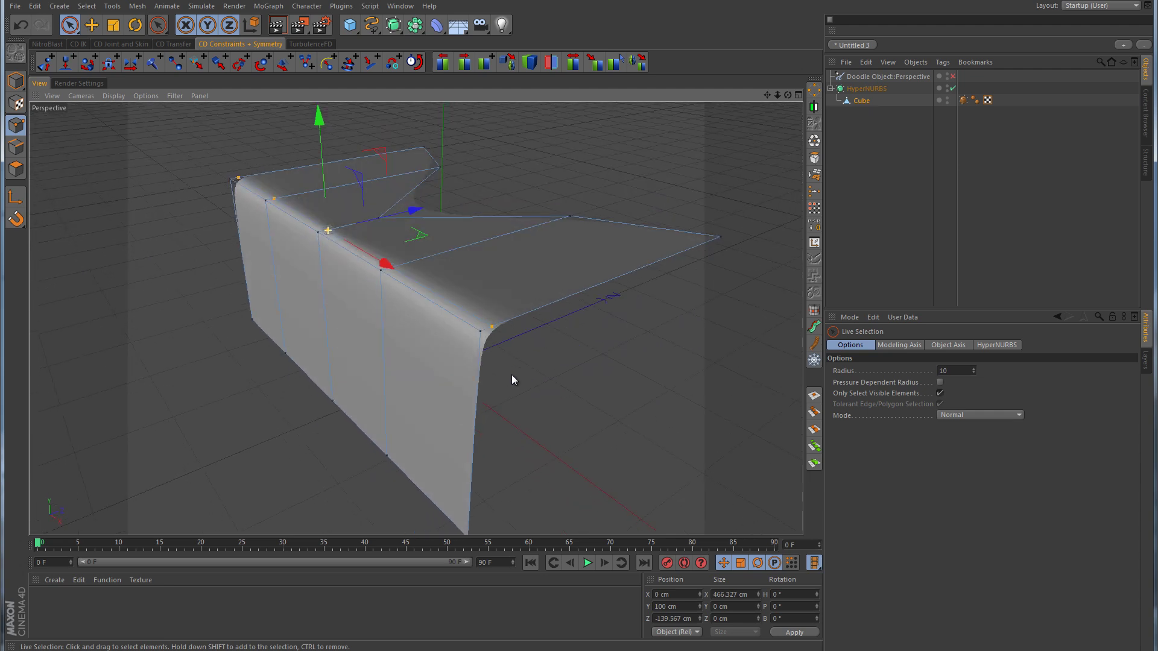
Add a Knife loop cut on the front face beside the fold, then deselect and orbit to inspect.
right_click(528, 349)
left_click(558, 482)
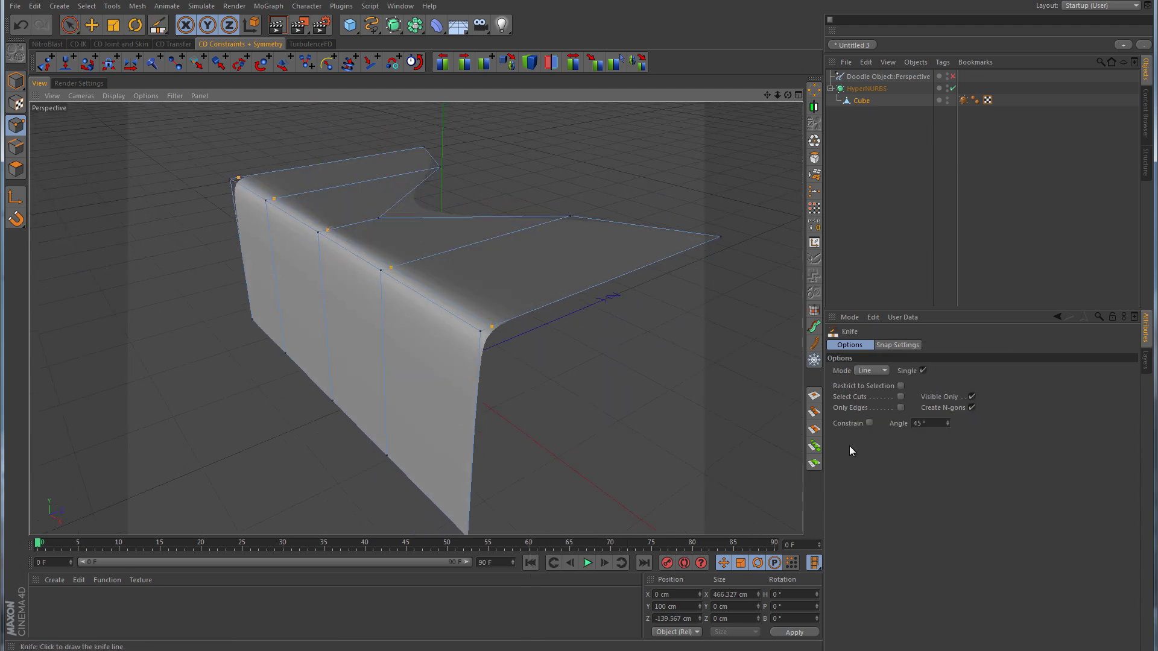
left_click(883, 372)
left_click(883, 414)
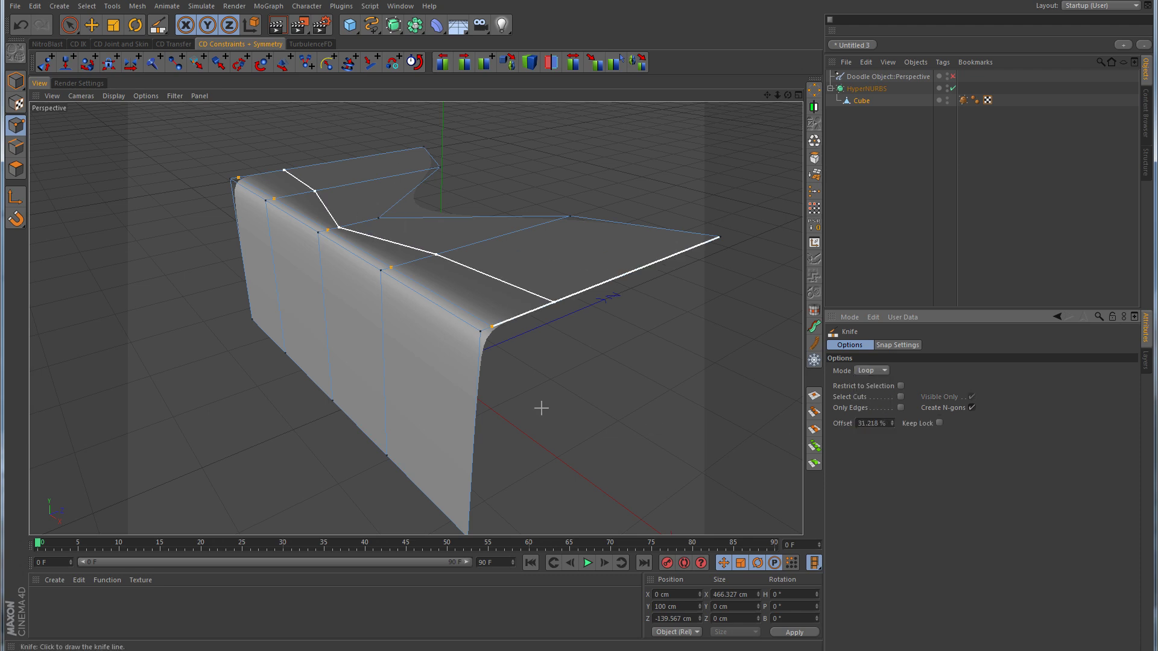
left_click(481, 350)
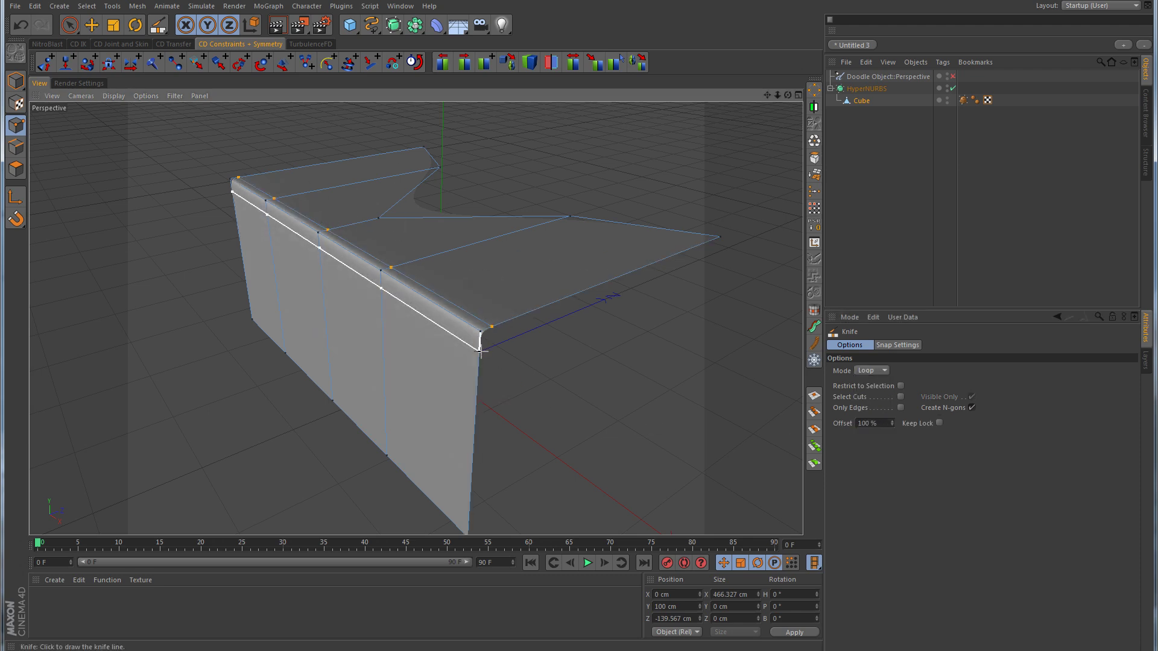
left_click(1010, 252)
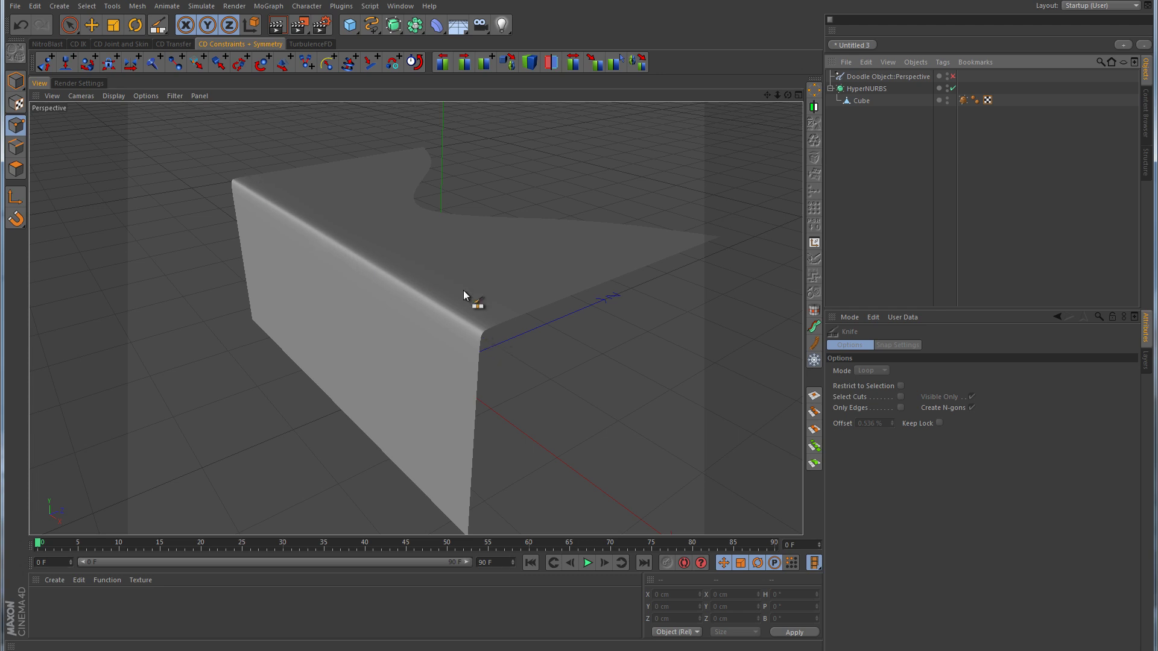
left_click_drag(499, 305, 667, 336, "alt")
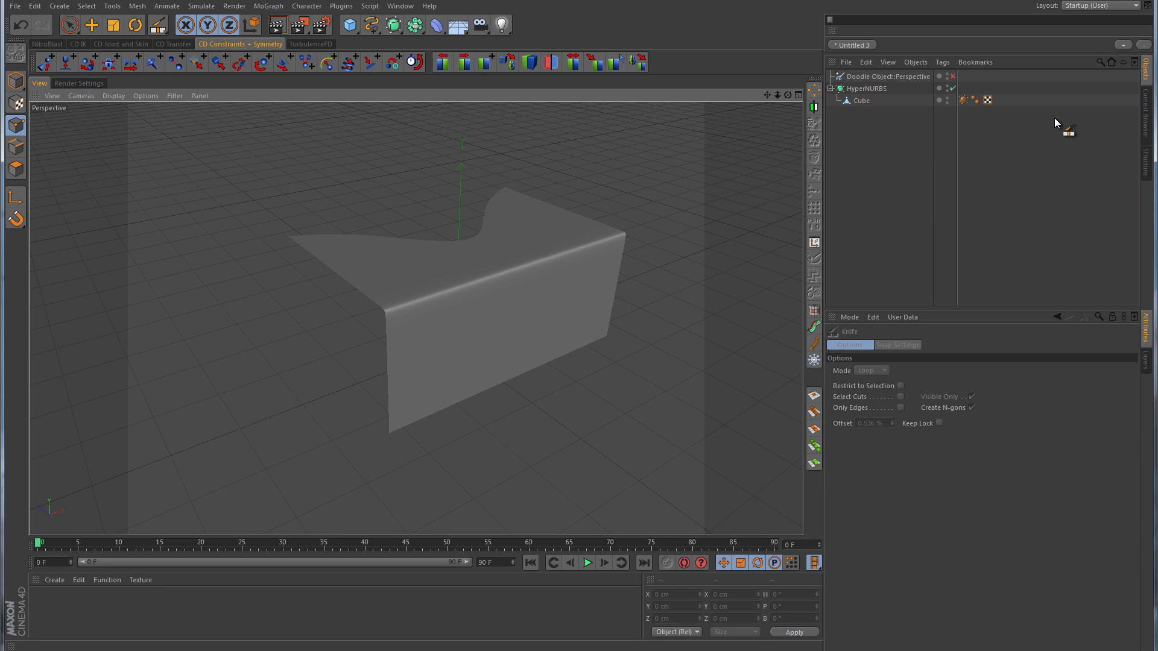